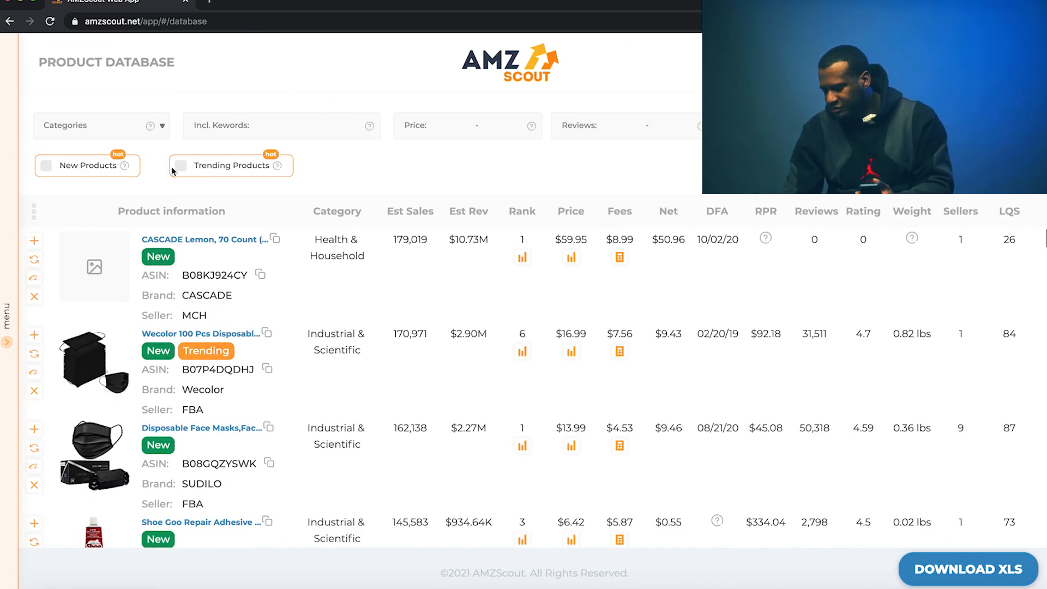
Filter the product database to the Electronics | Computers | Accessories category
click(162, 128)
click(375, 246)
click(469, 173)
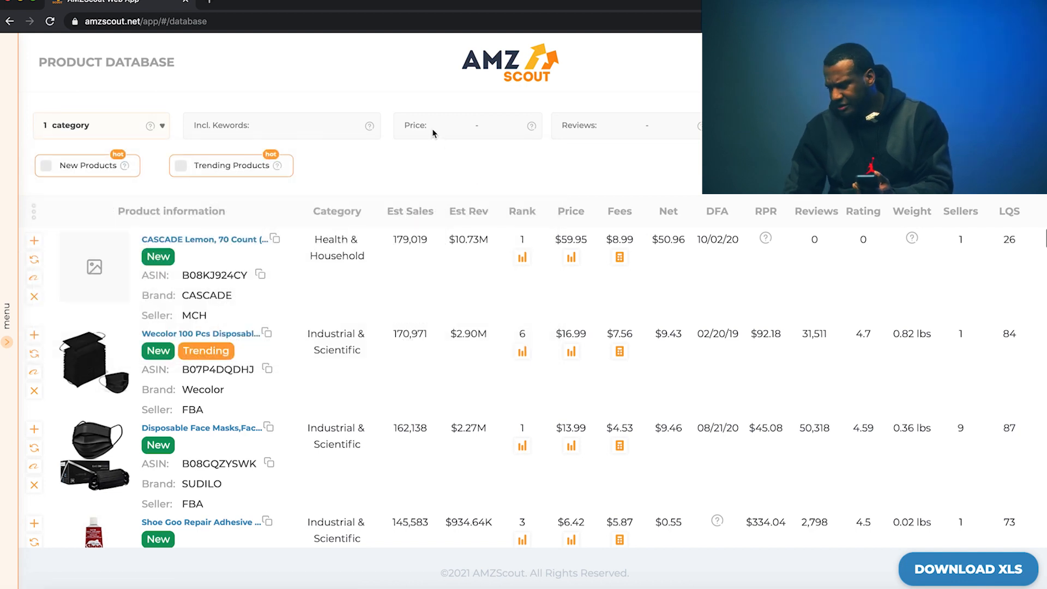
Set the product price filter to a range from 50 to 60
click(470, 126)
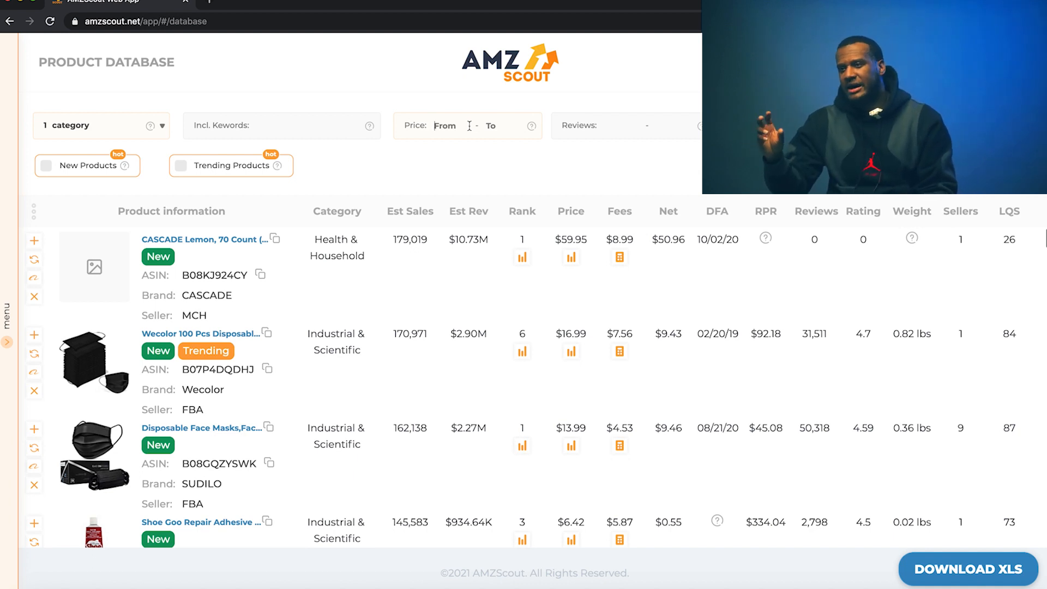
click(469, 126)
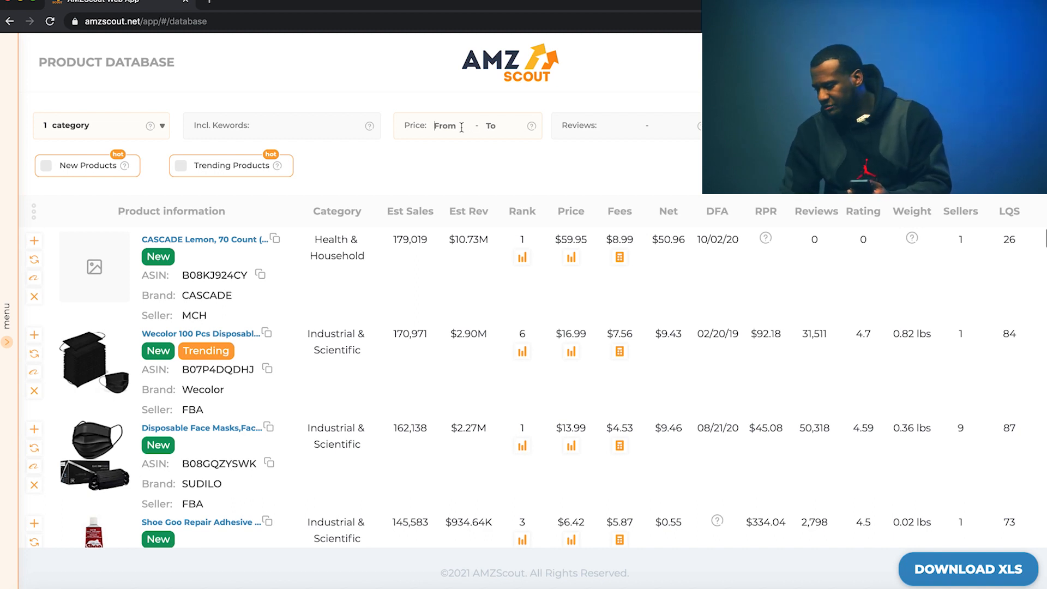
text(50)
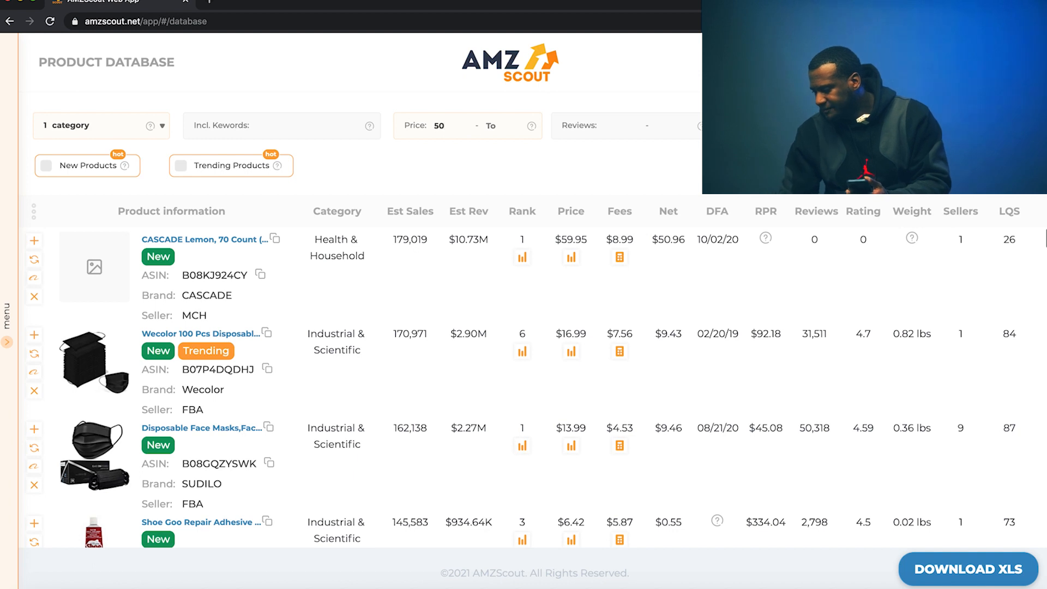
click(491, 127)
text(60)
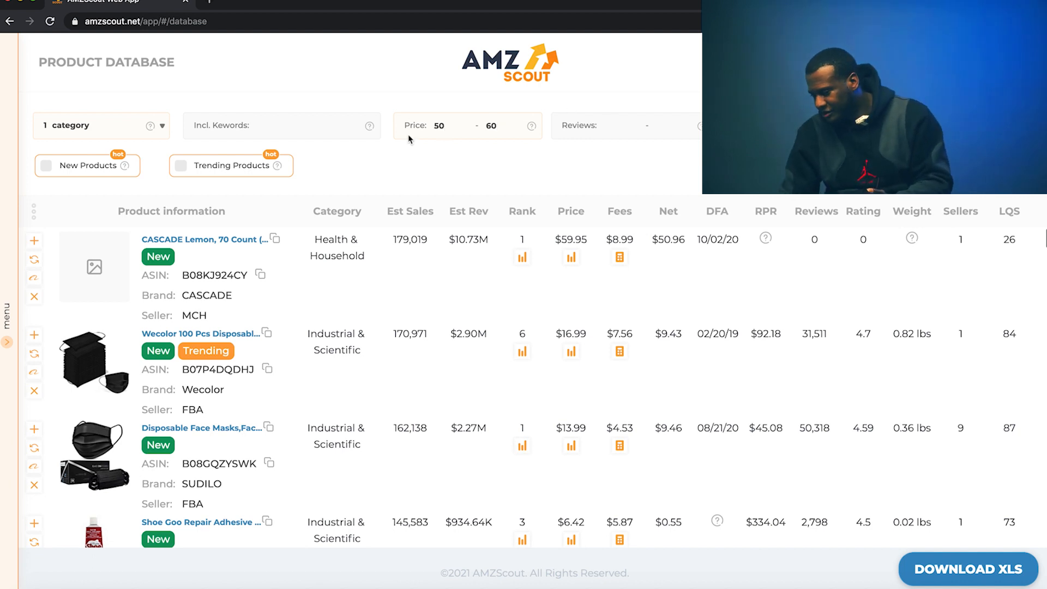
Search the filtered product database for the included keyword "camera"
click(306, 127)
text(c)
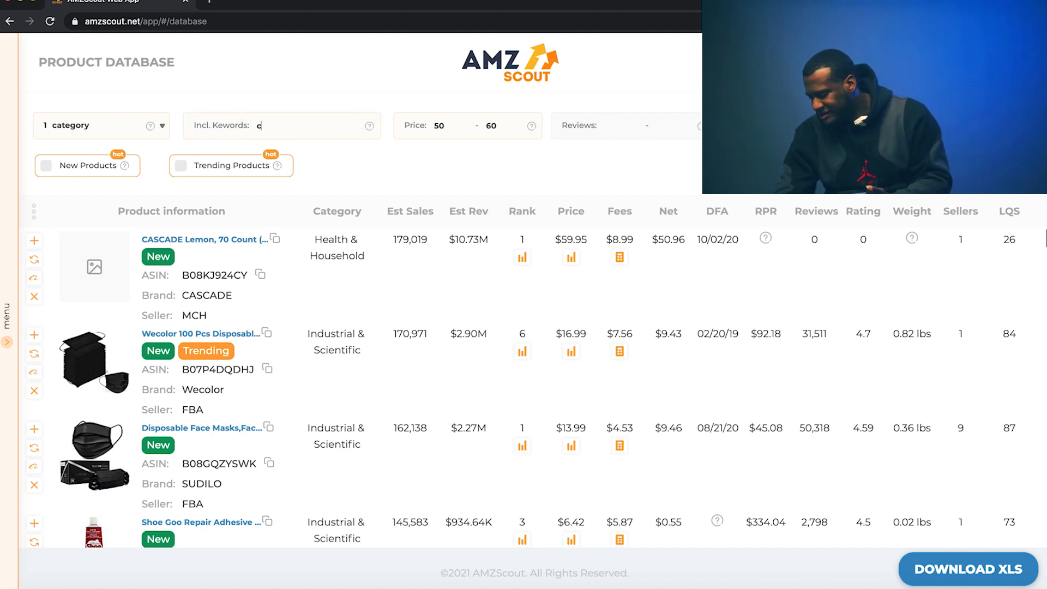
text(amera)
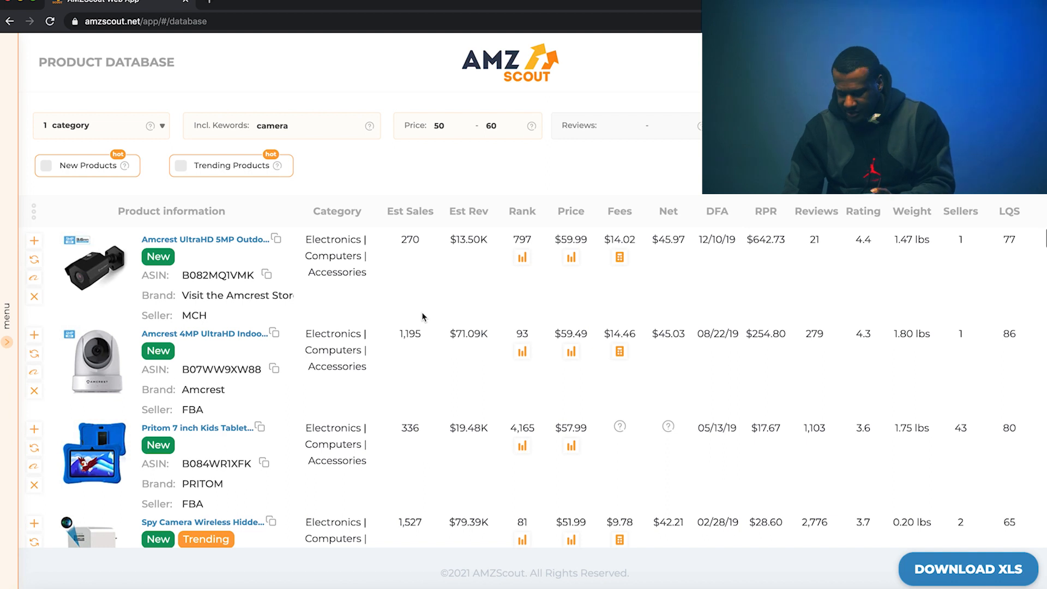
Look through the camera product results, comparing their estimated sales, revenue, price, reviews and trending labels
scroll(424, 316, down, 1)
scroll(423, 317, up, 1)
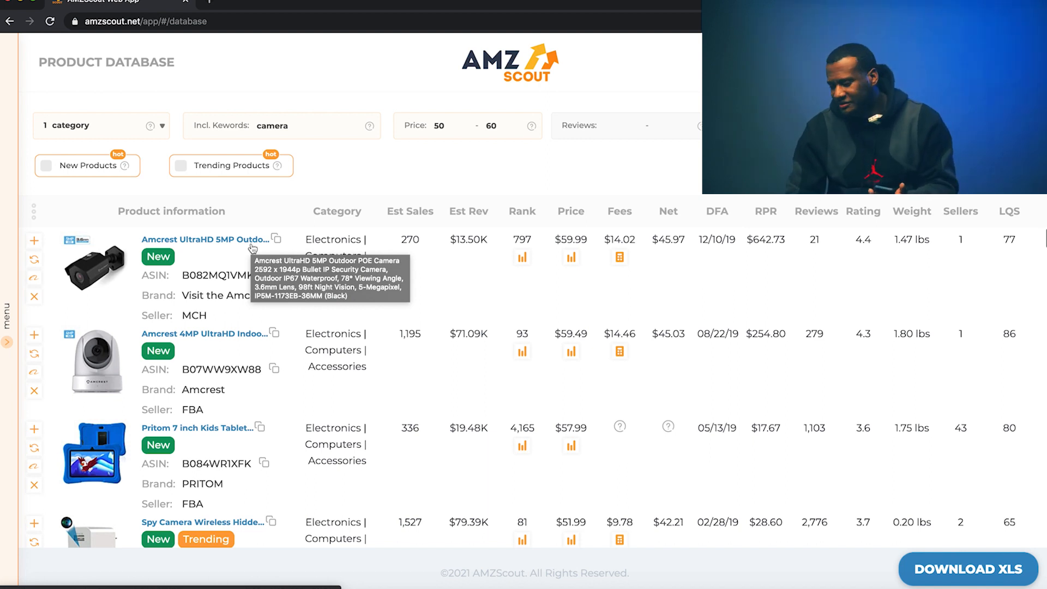
scroll(252, 249, down, 3)
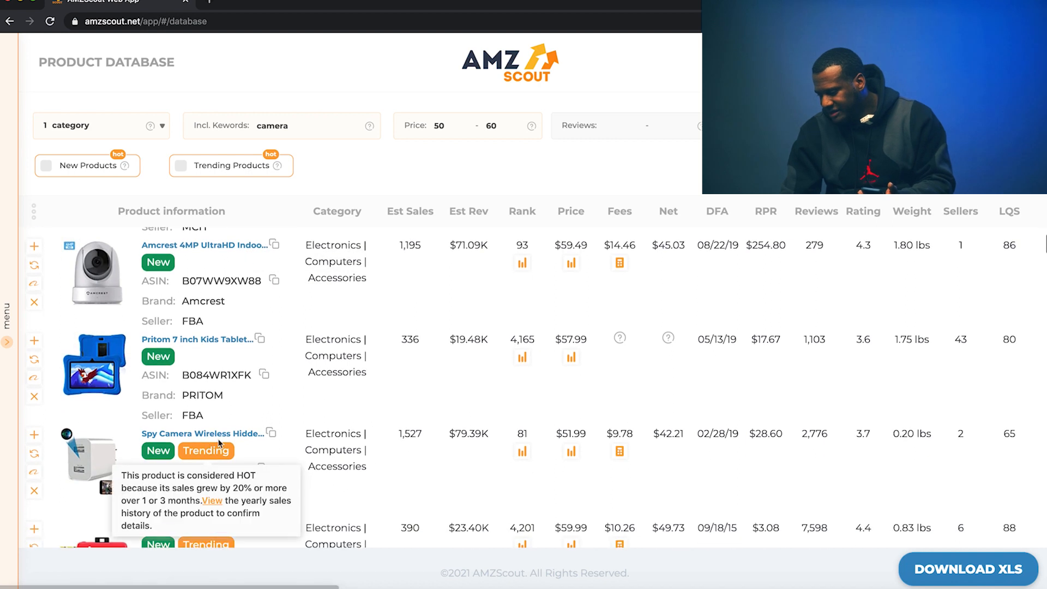
scroll(230, 439, down, 3)
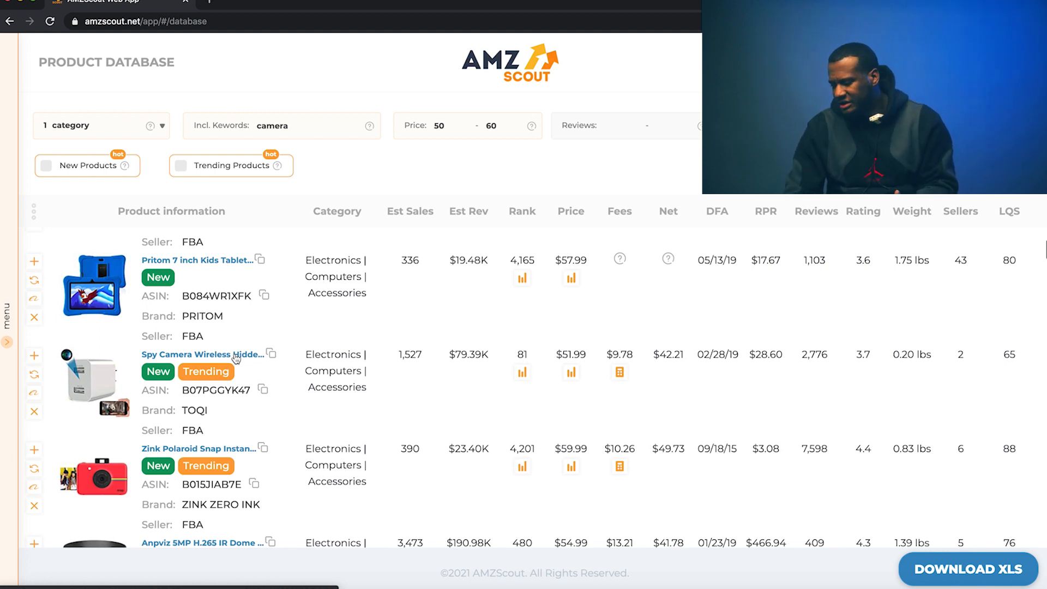
scroll(236, 358, down, 7)
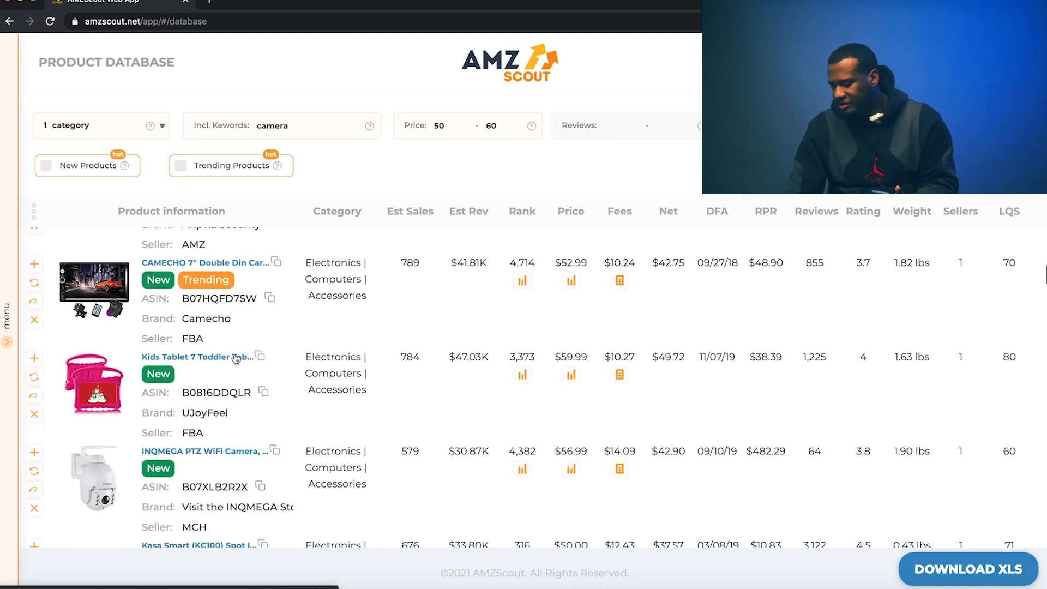
scroll(235, 357, down, 6)
scroll(235, 358, down, 7)
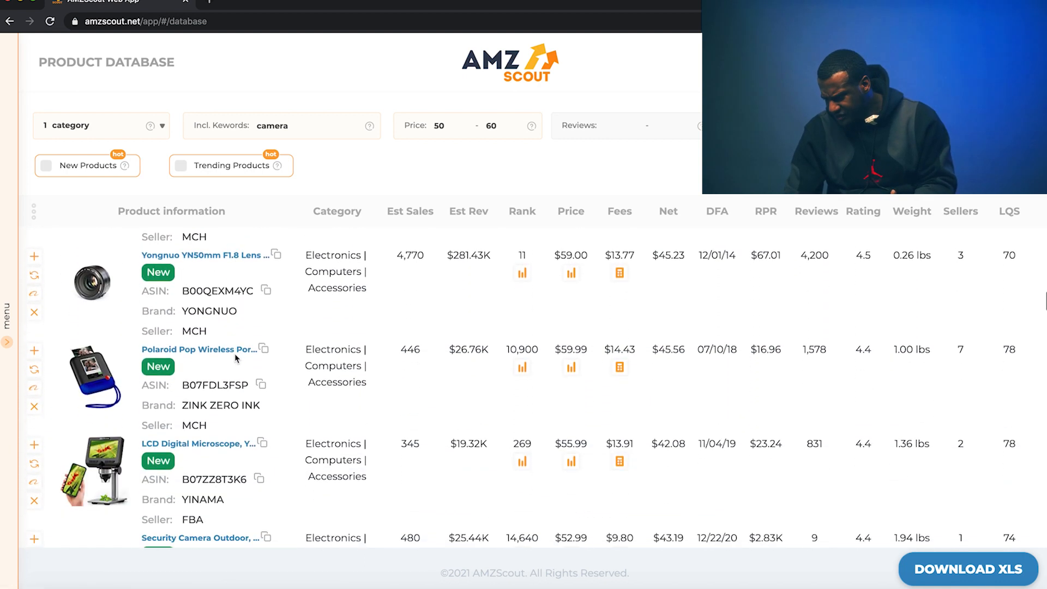
scroll(236, 358, down, 5)
scroll(235, 357, down, 6)
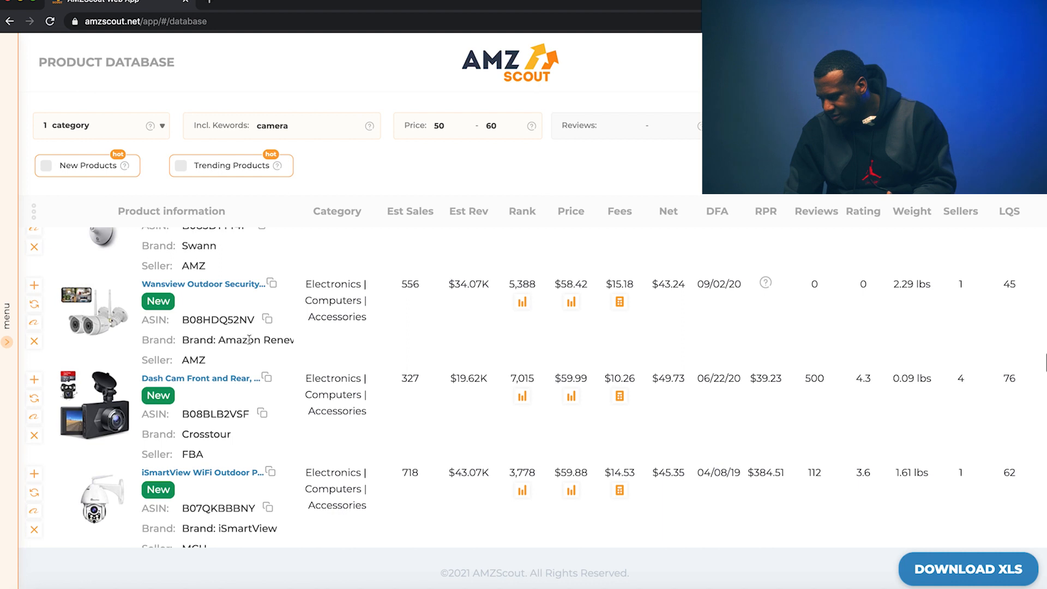
scroll(248, 343, down, 5)
scroll(250, 349, down, 6)
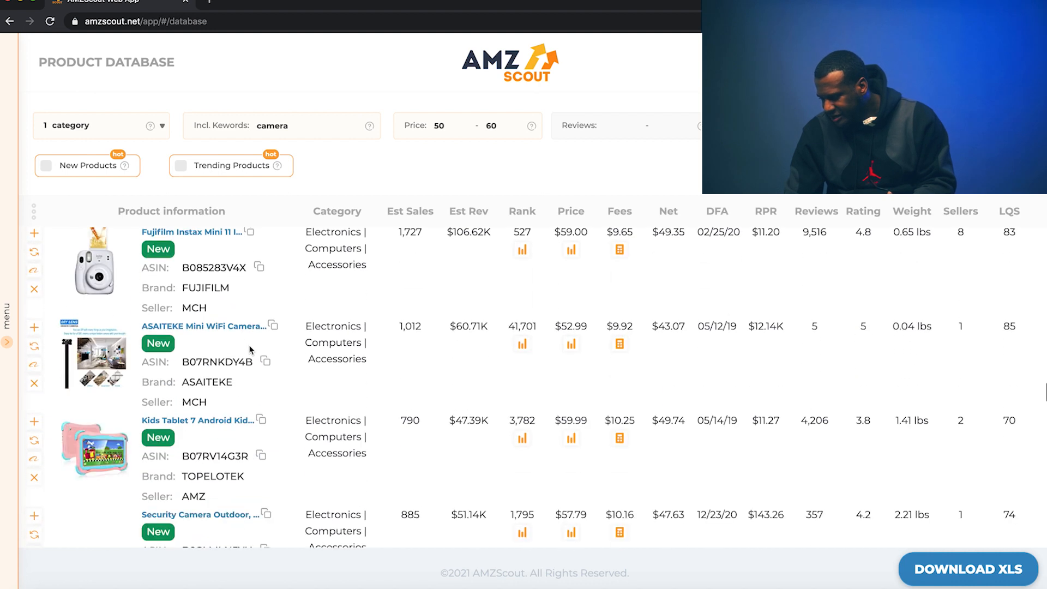
scroll(251, 349, down, 6)
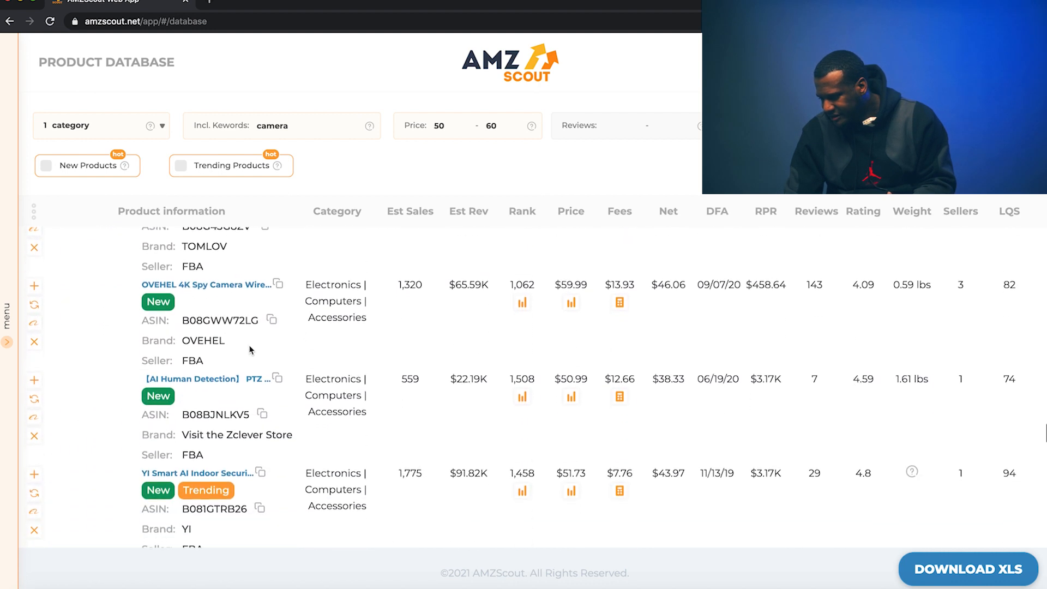
scroll(251, 349, down, 3)
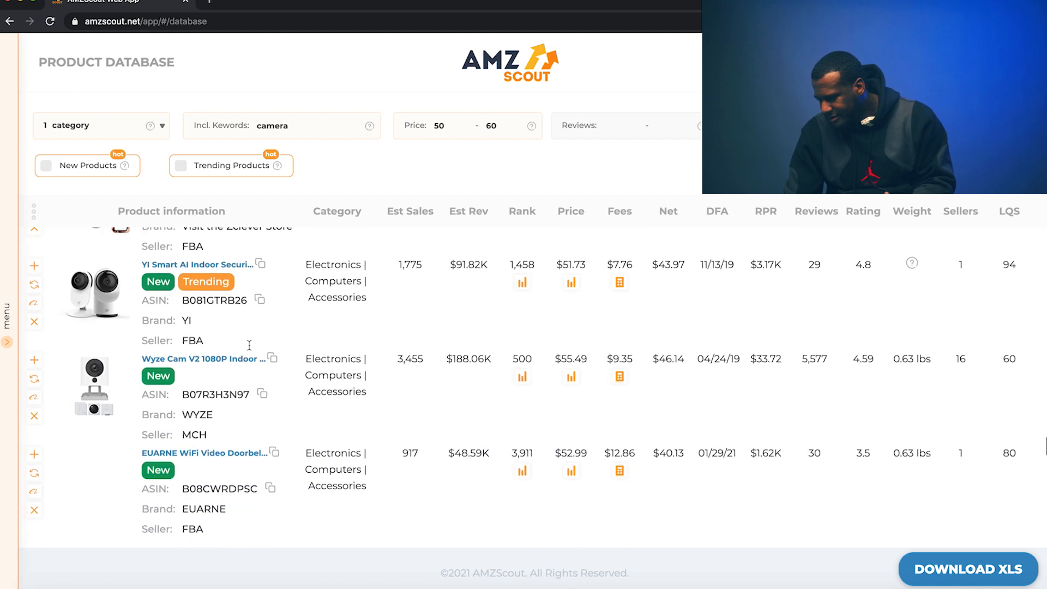
Replace the included keyword with "spy glasses" and run the database search
double_click(280, 126)
text(spy glassr)
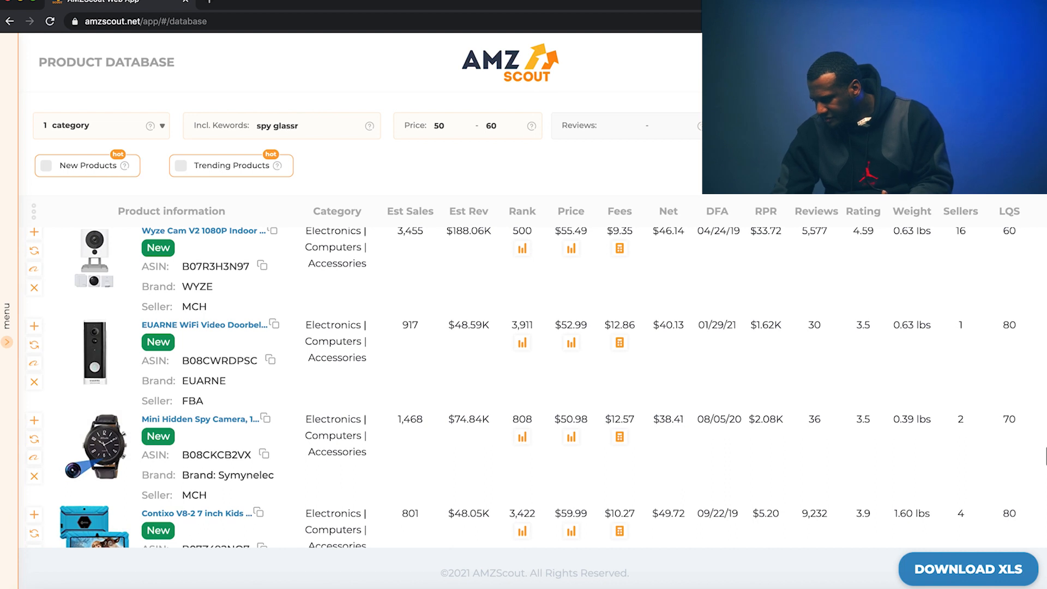
key(BackSpace)
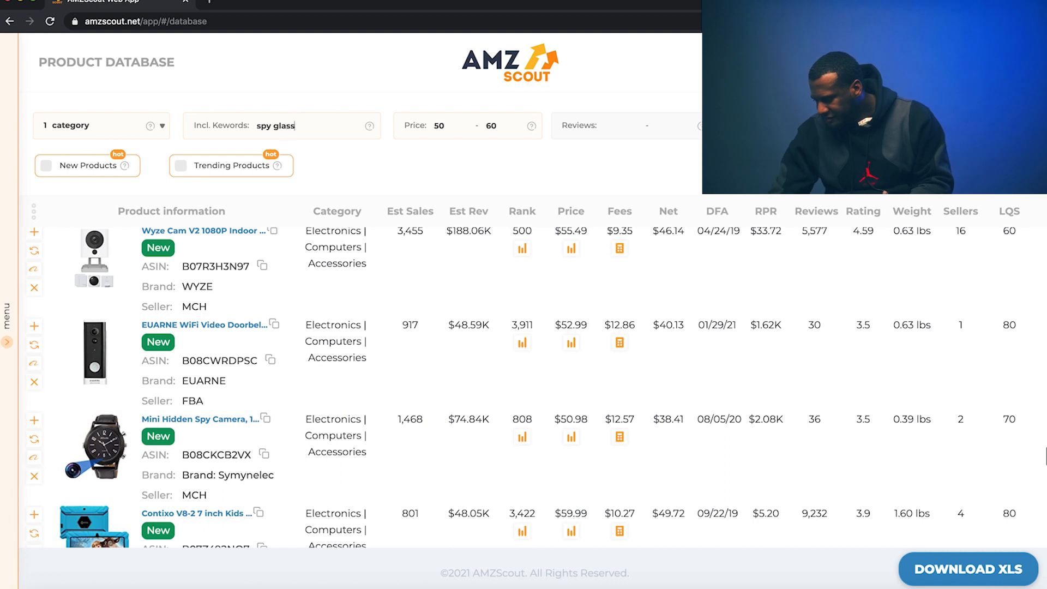
text(es)
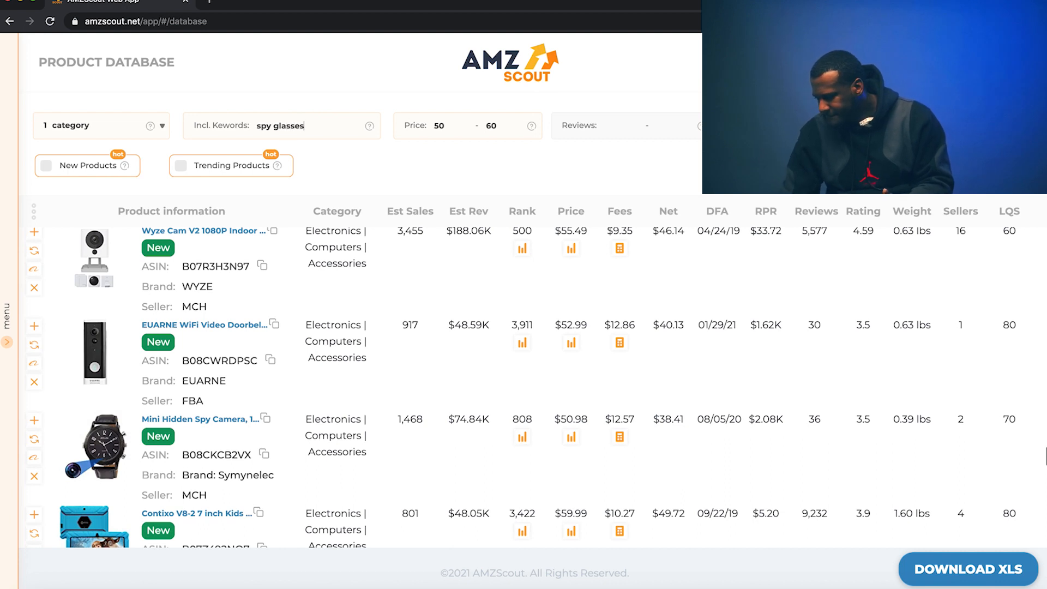
key(Return)
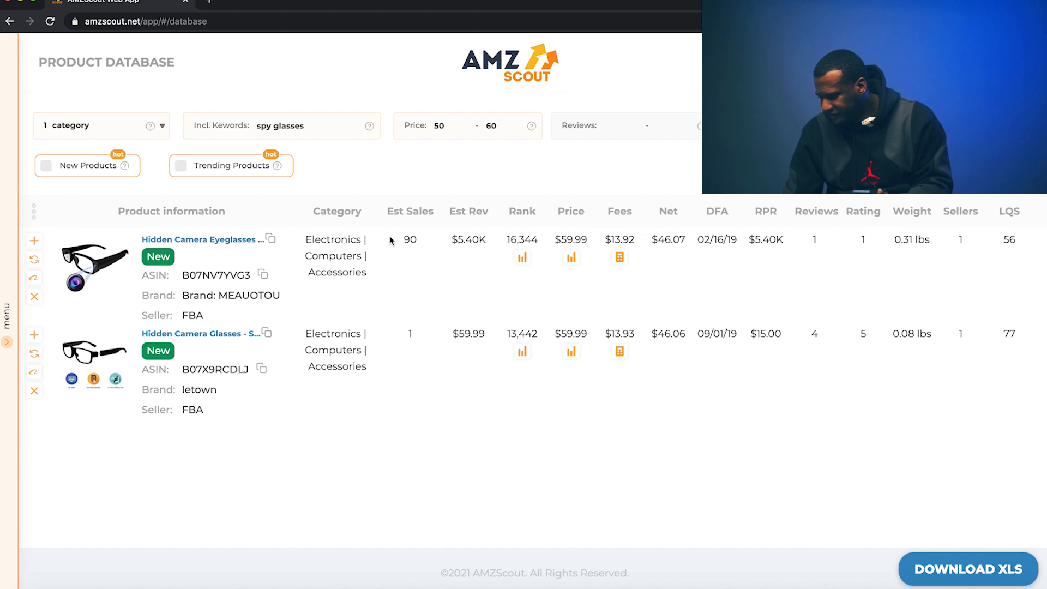
Open the Amazon listing of the Hidden Camera Eyeglasses product by MEAUOTOU and look over its details
click(240, 244)
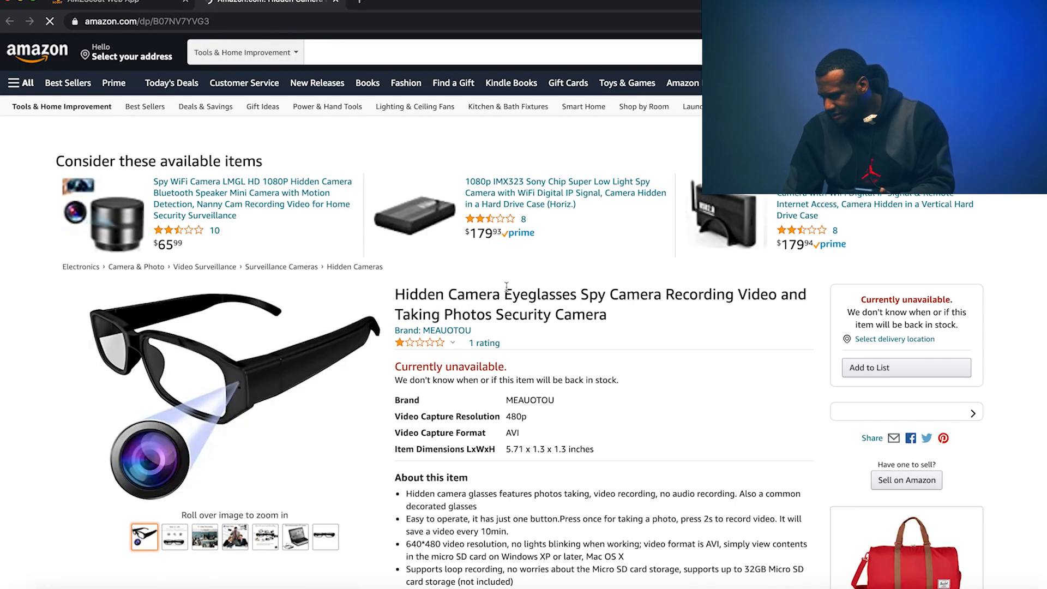
scroll(506, 287, down, 2)
scroll(487, 307, down, 2)
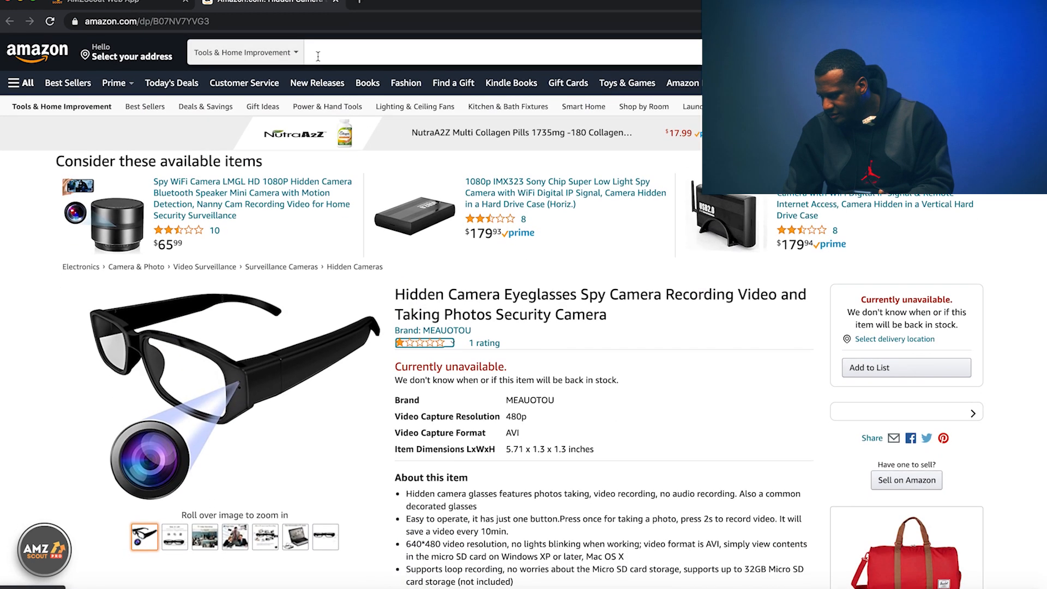
Search Amazon across all departments for "spy glasses"
click(295, 52)
scroll(256, 35, up, 5)
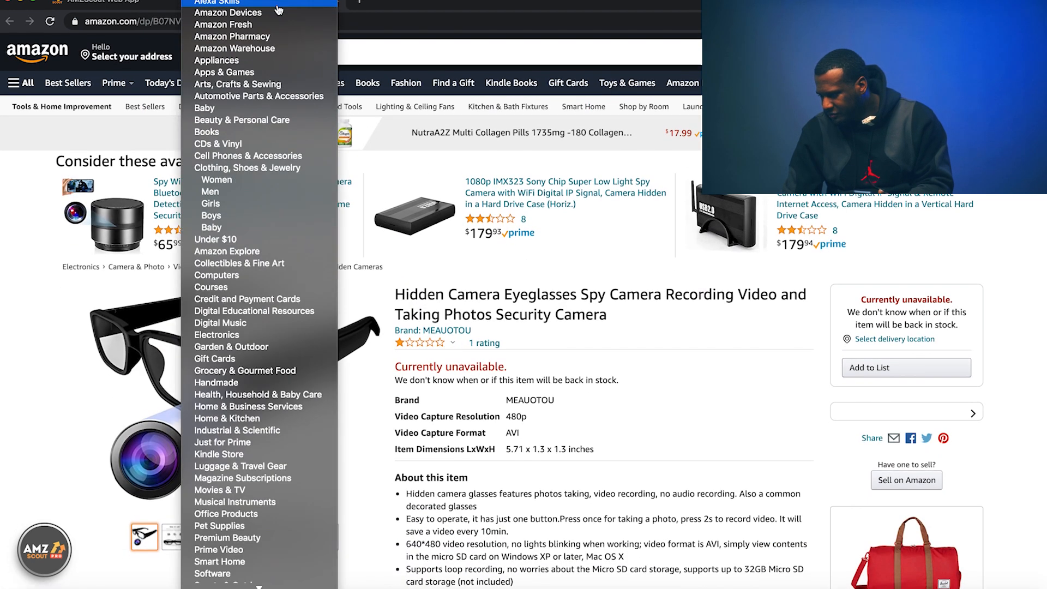
click(382, 52)
text(spy g)
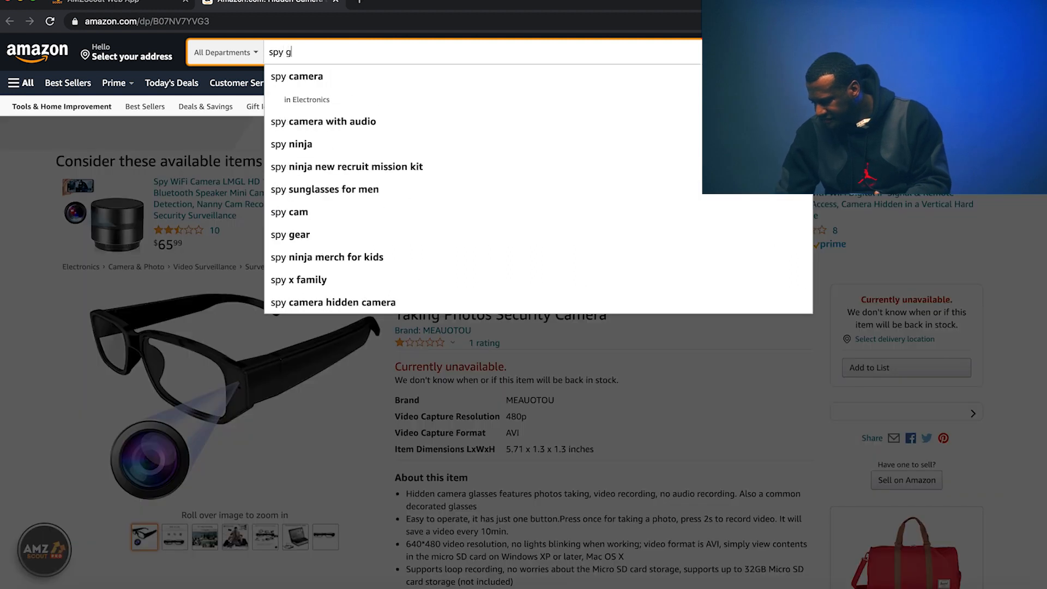
text(lasses)
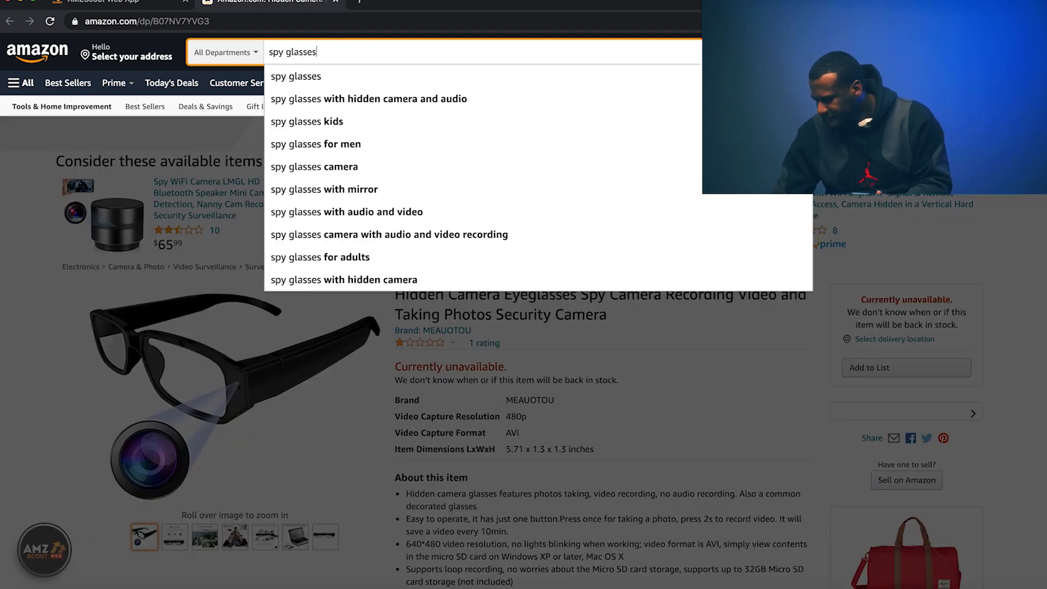
key(Return)
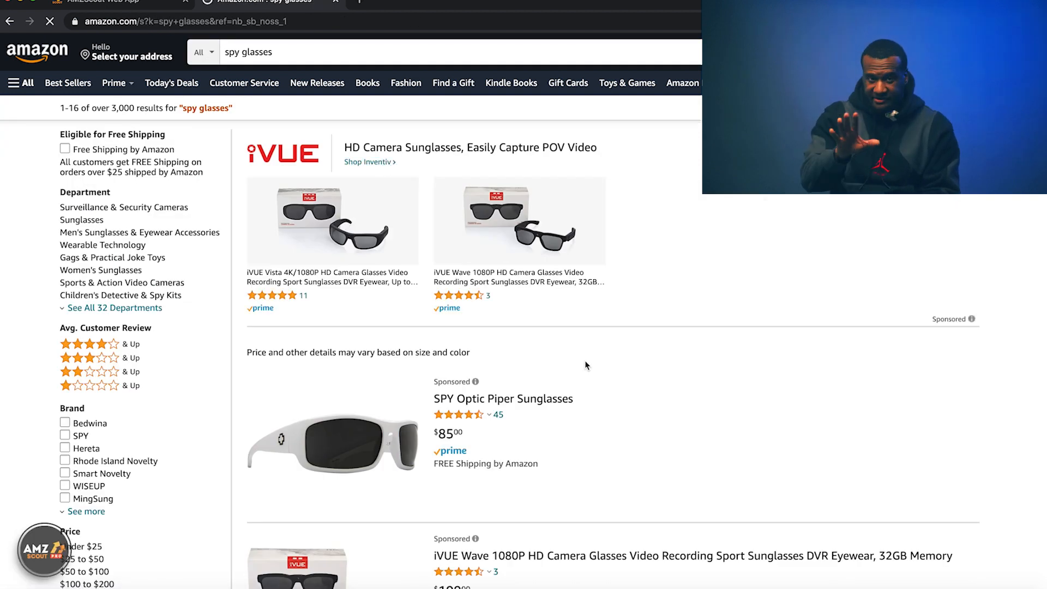
Open the AMZScout PRO analysis of the spy glasses results, review the overall niche score breakdown, and close the breakdown
scroll(587, 366, down, 2)
scroll(572, 319, down, 1)
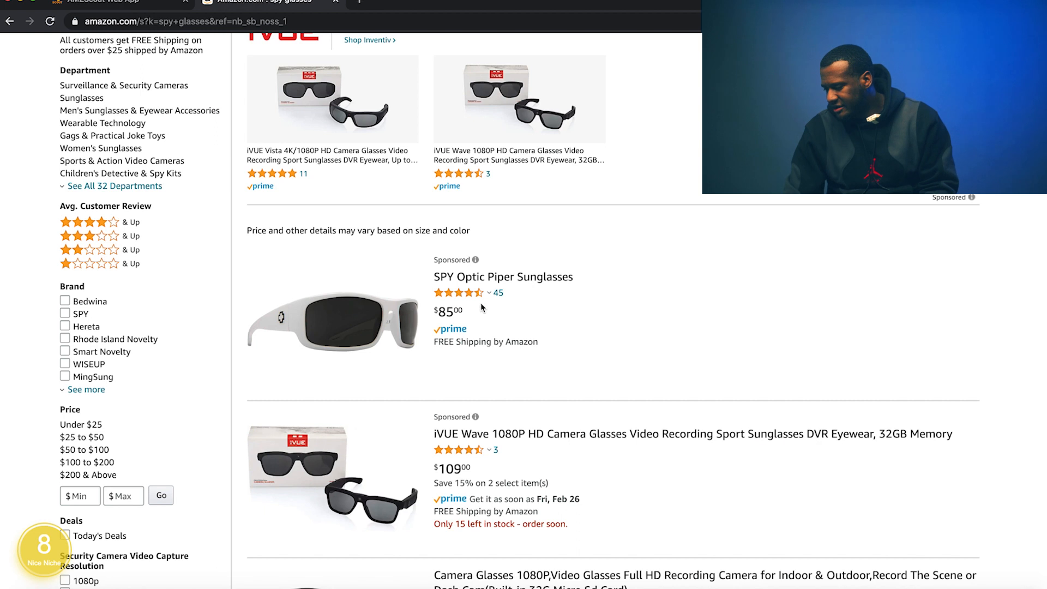
mouse_move(487, 299)
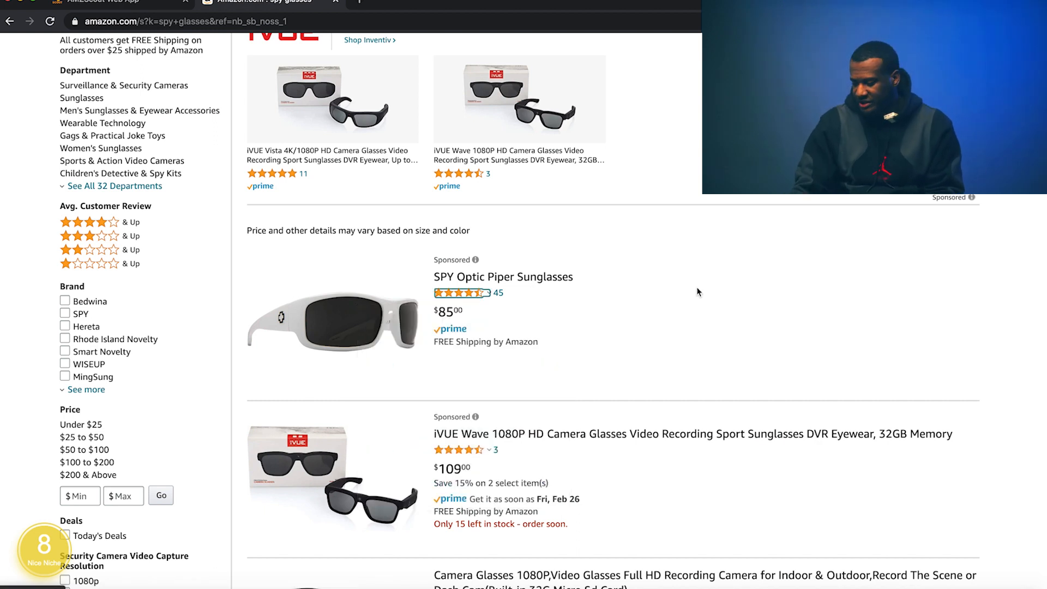
click(59, 547)
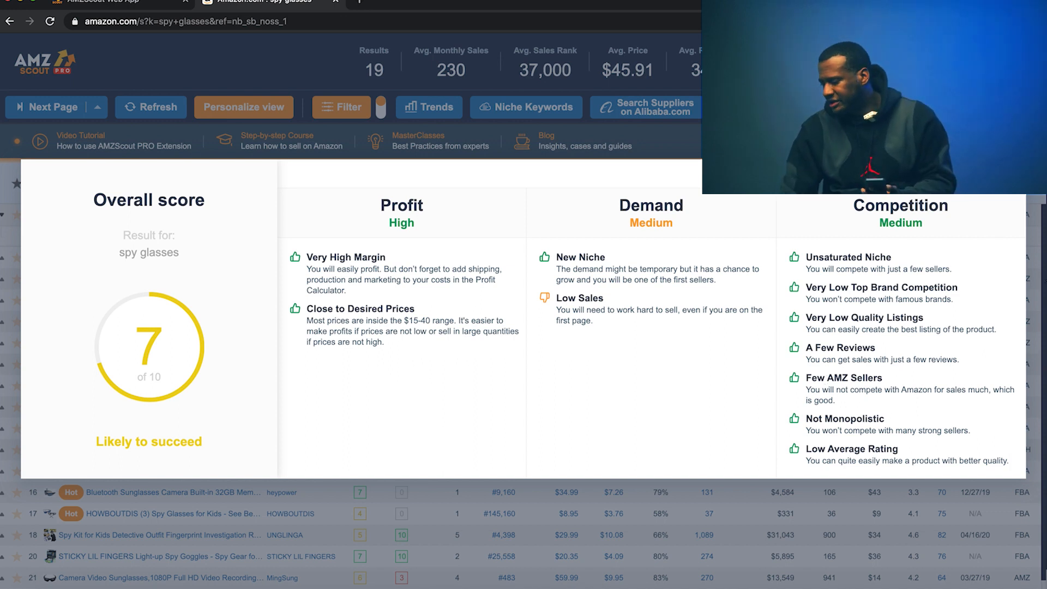
key(Escape)
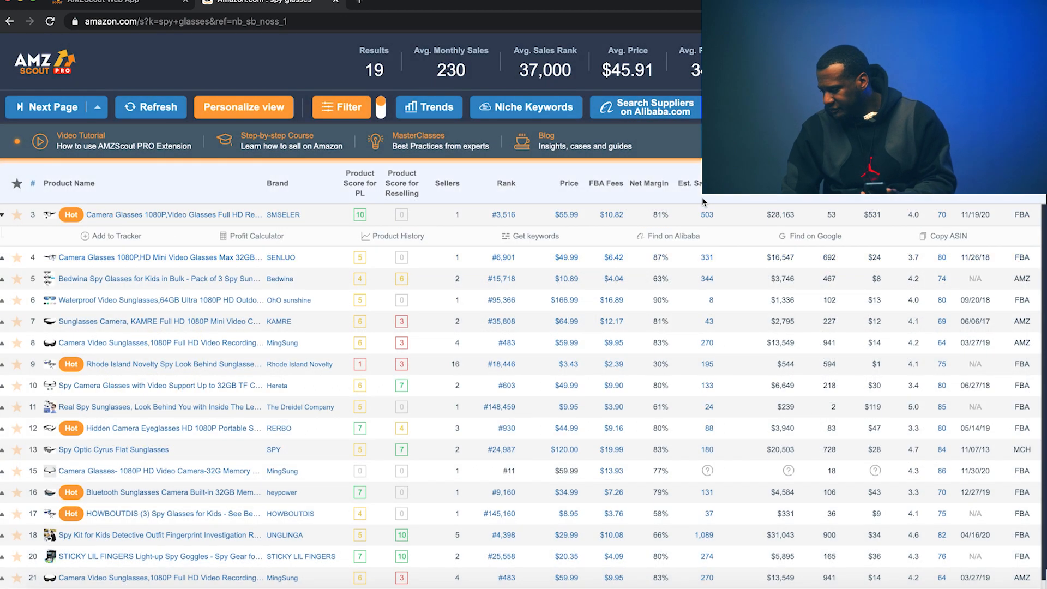
Sort the spy glasses products by estimated revenue from highest to lowest and review the whole list
click(775, 183)
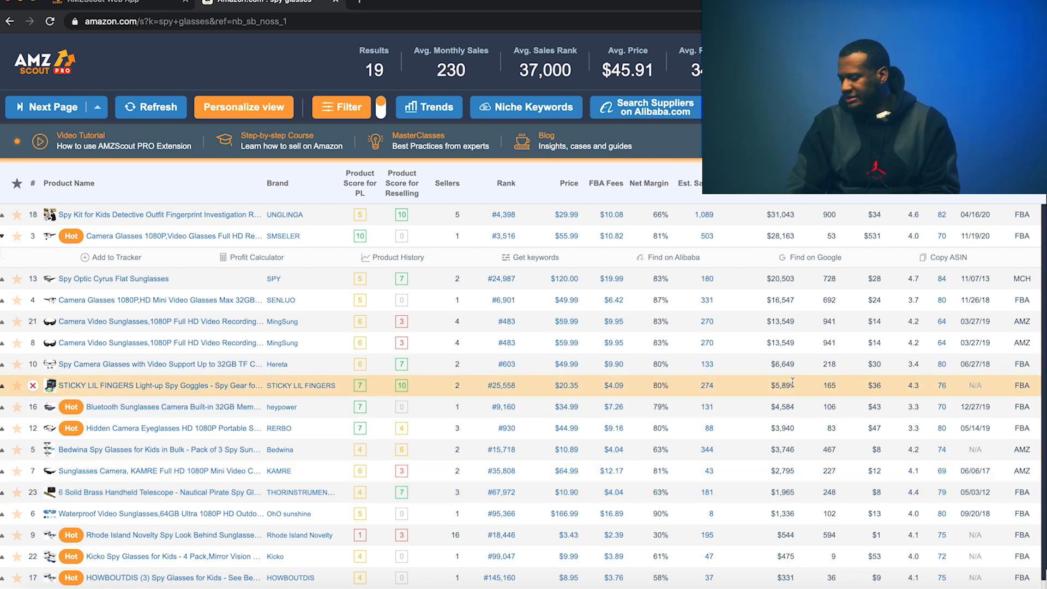
scroll(793, 384, down, 1)
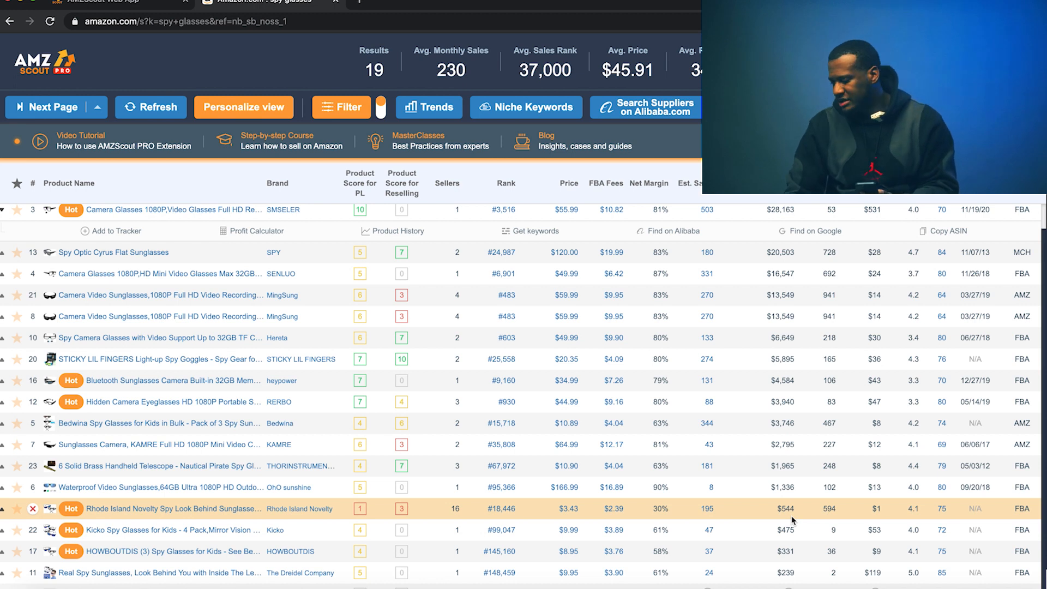
scroll(617, 543, down, 1)
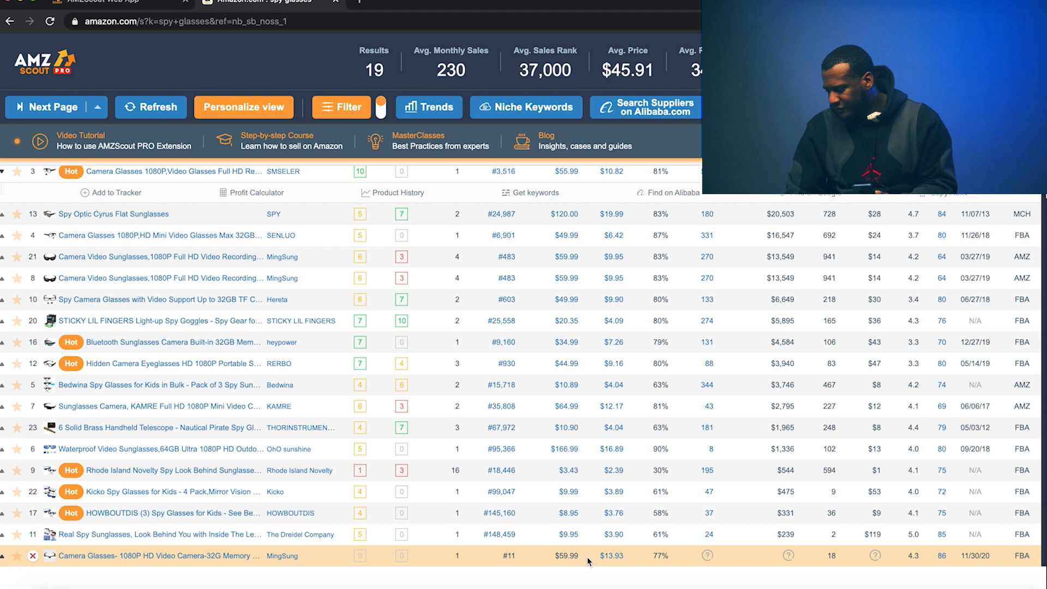
scroll(616, 559, up, 1)
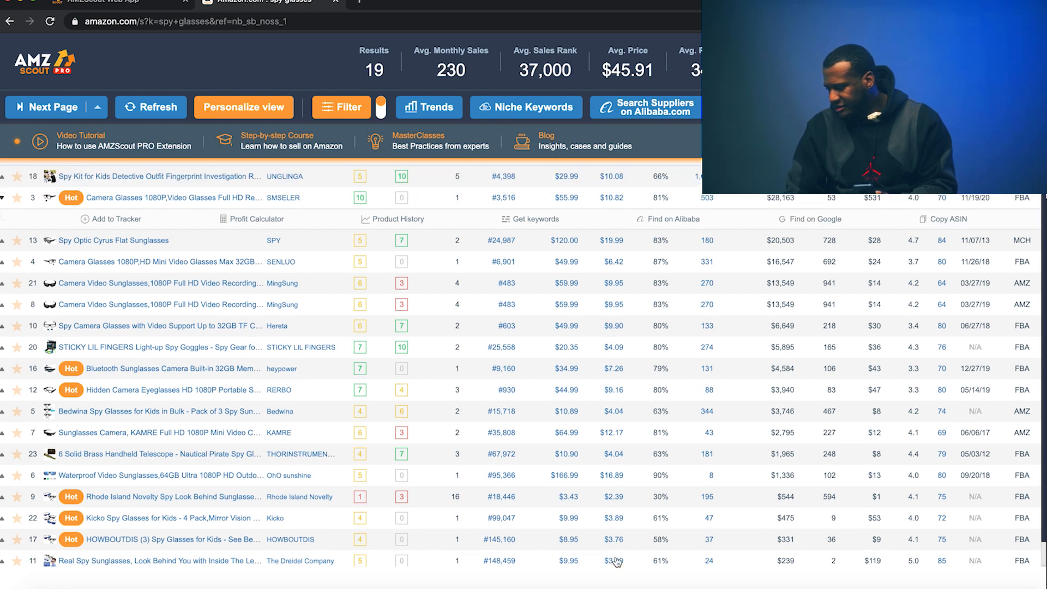
scroll(578, 558, down, 1)
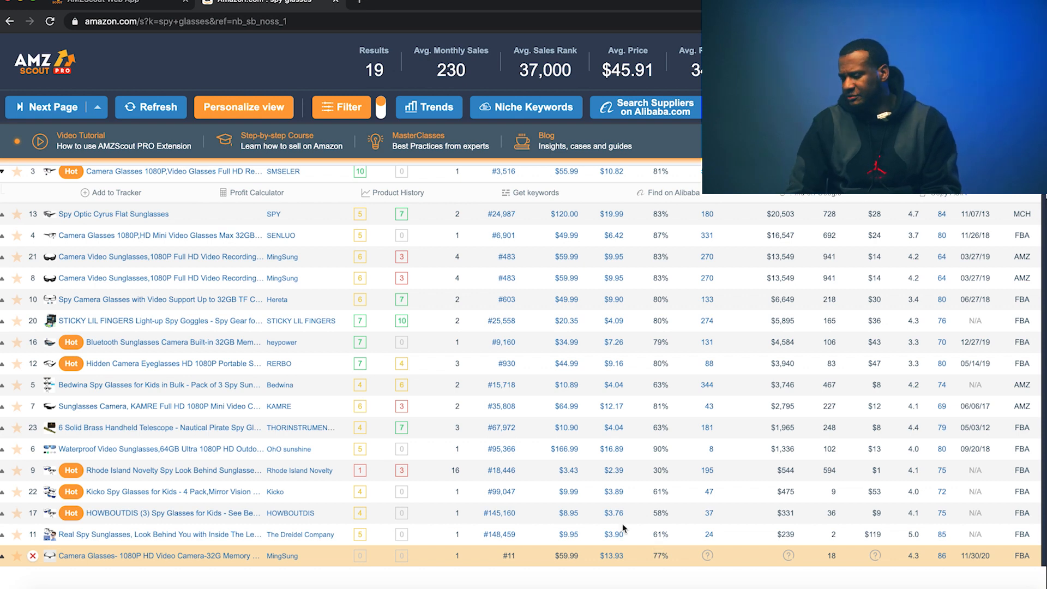
Return to the AMZScout product database and switch the Trending Products filter on and off again
click(119, 3)
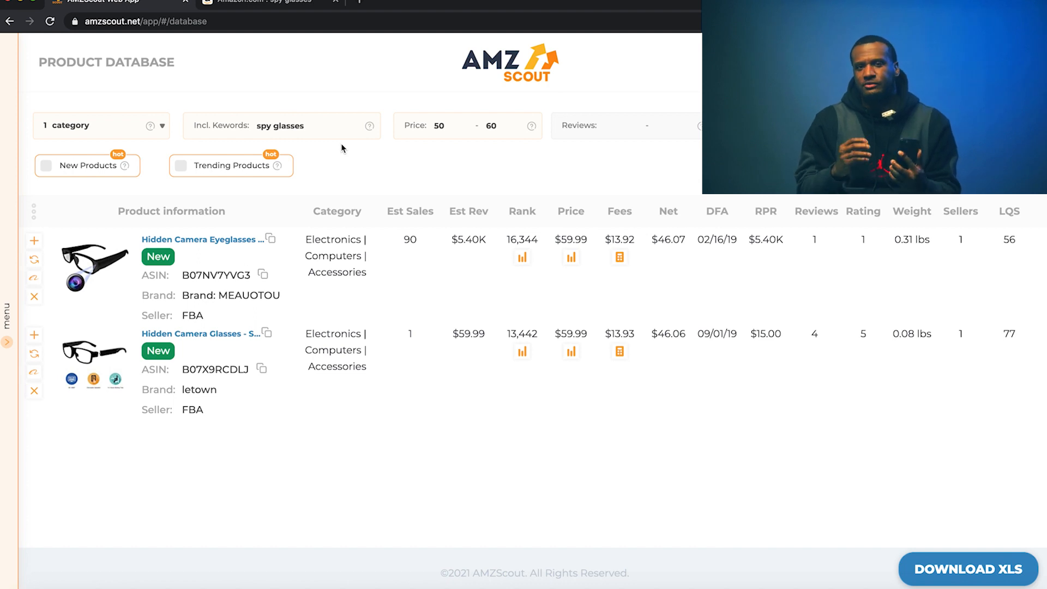
click(219, 169)
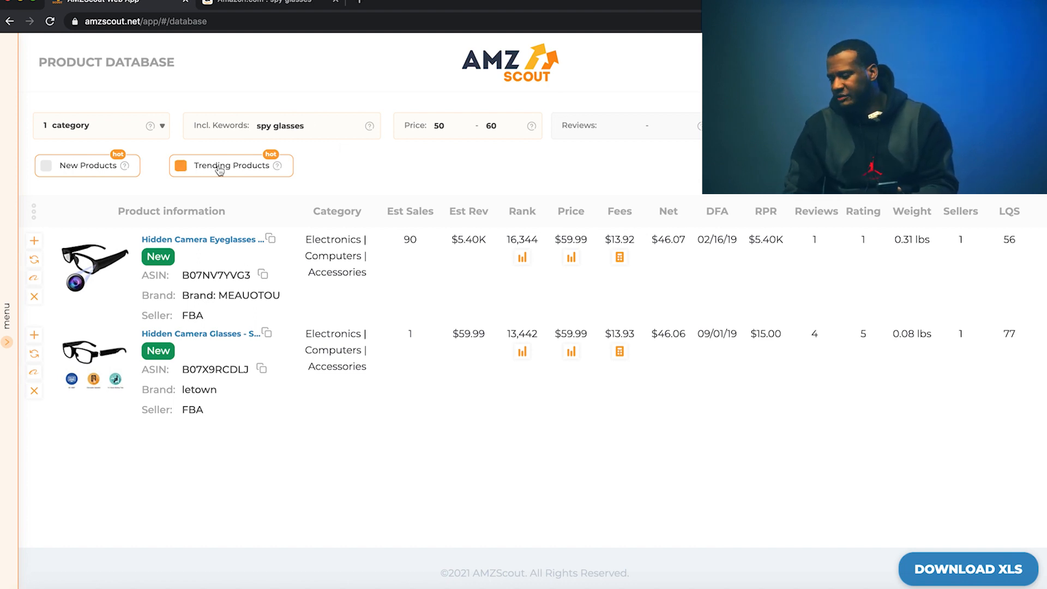
click(219, 169)
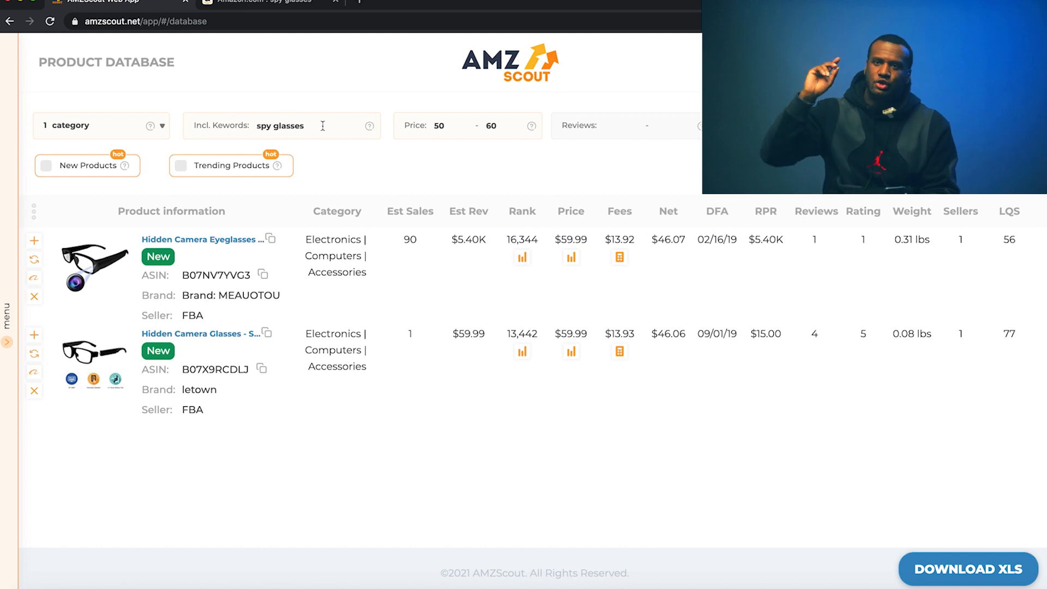
Return to the Amazon results, close the AMZScout PRO analysis, and search Amazon for "cable management under desk"
click(223, 5)
key(Escape)
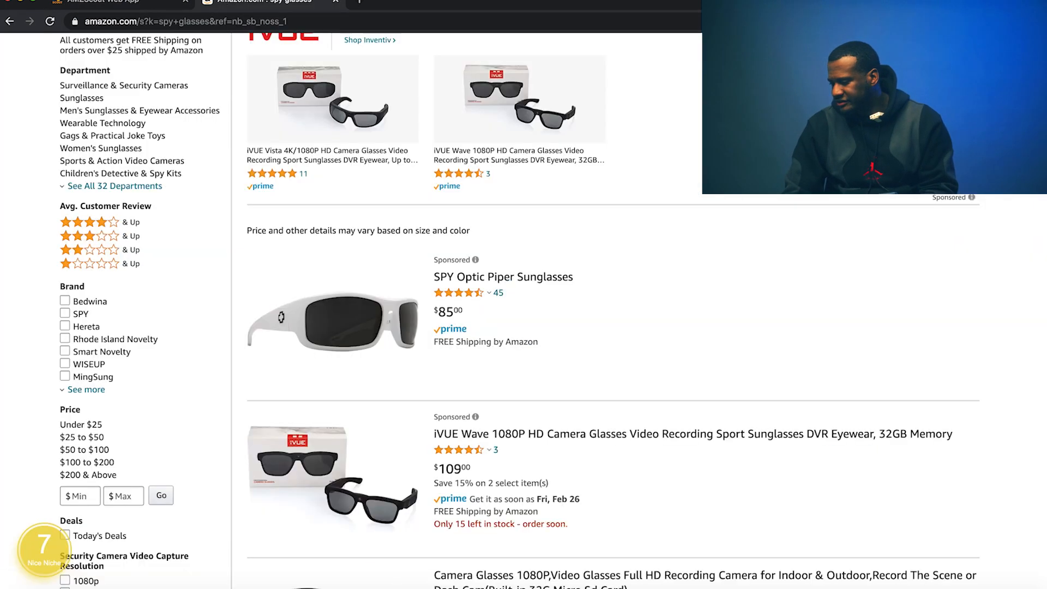
scroll(348, 330, up, 3)
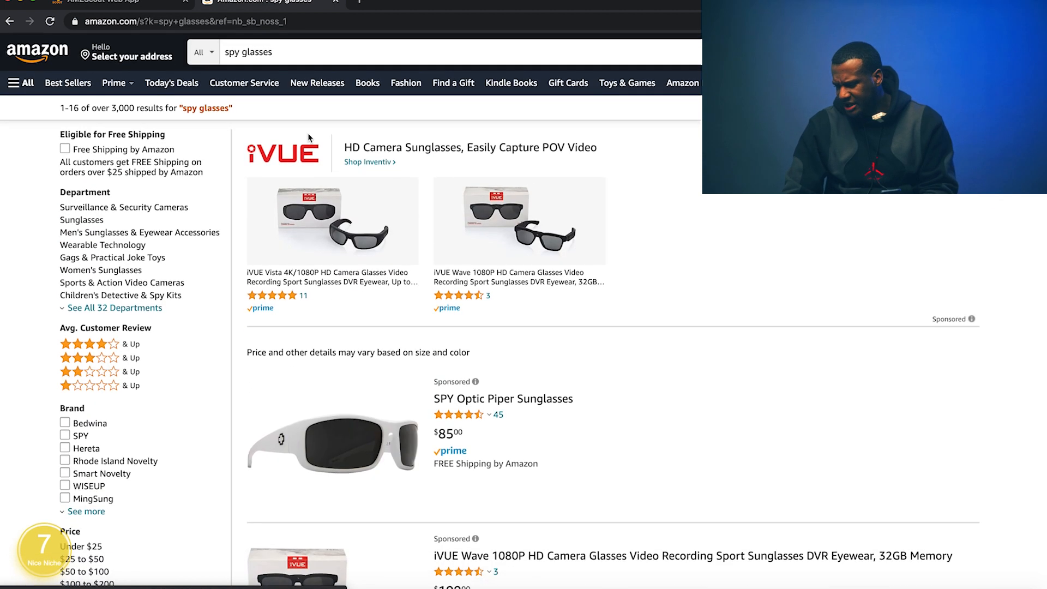
double_click(298, 50)
click(297, 49)
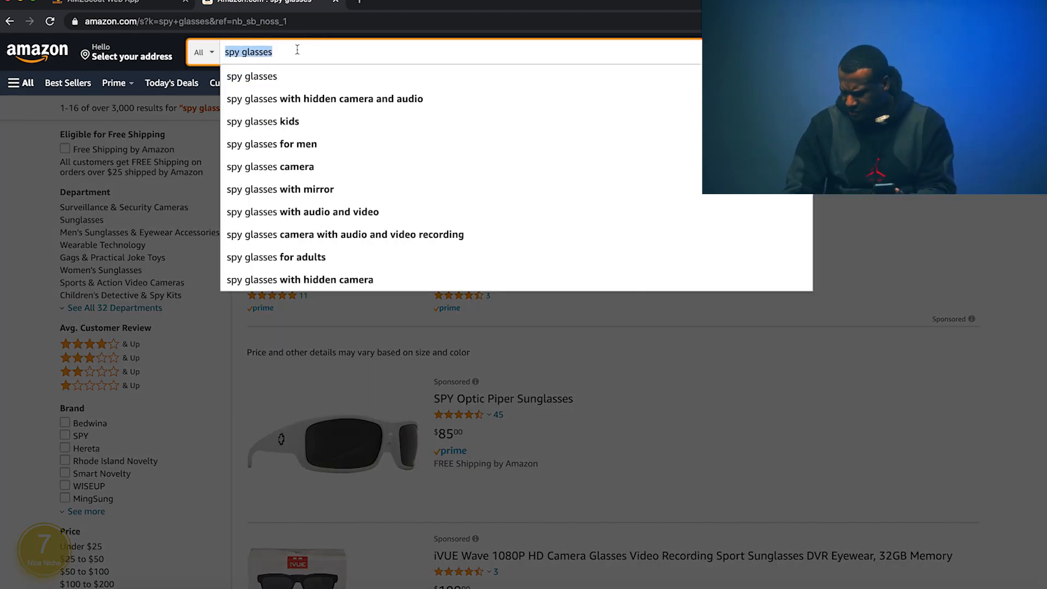
text(cable ma)
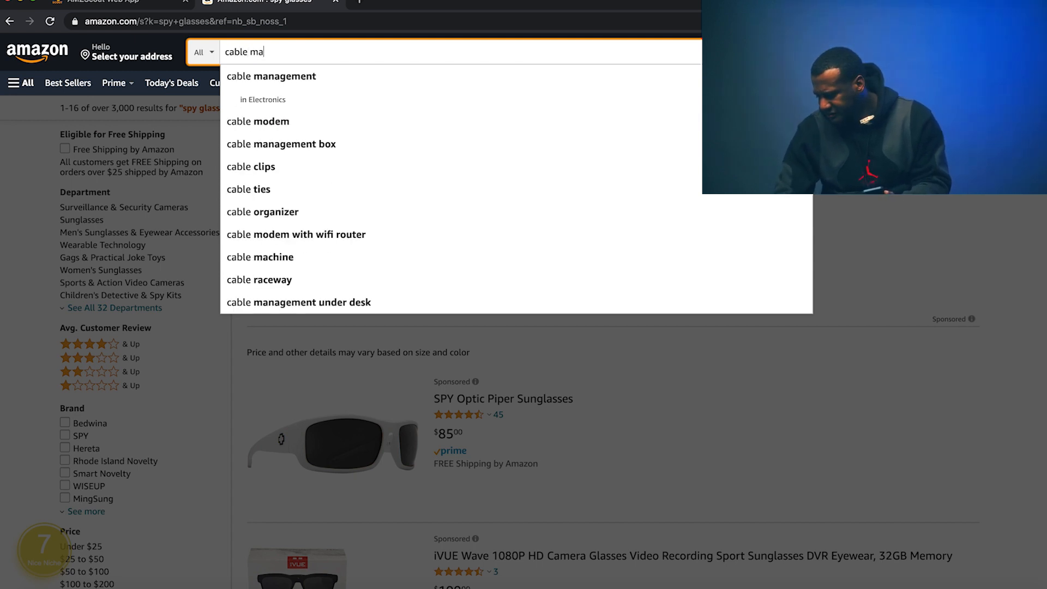
text(nage)
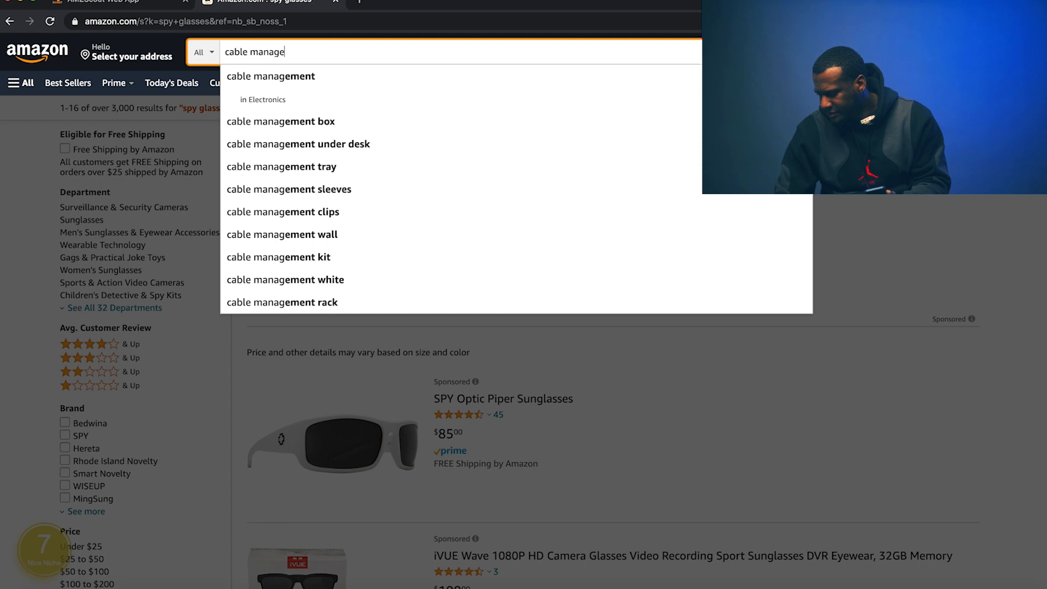
click(295, 143)
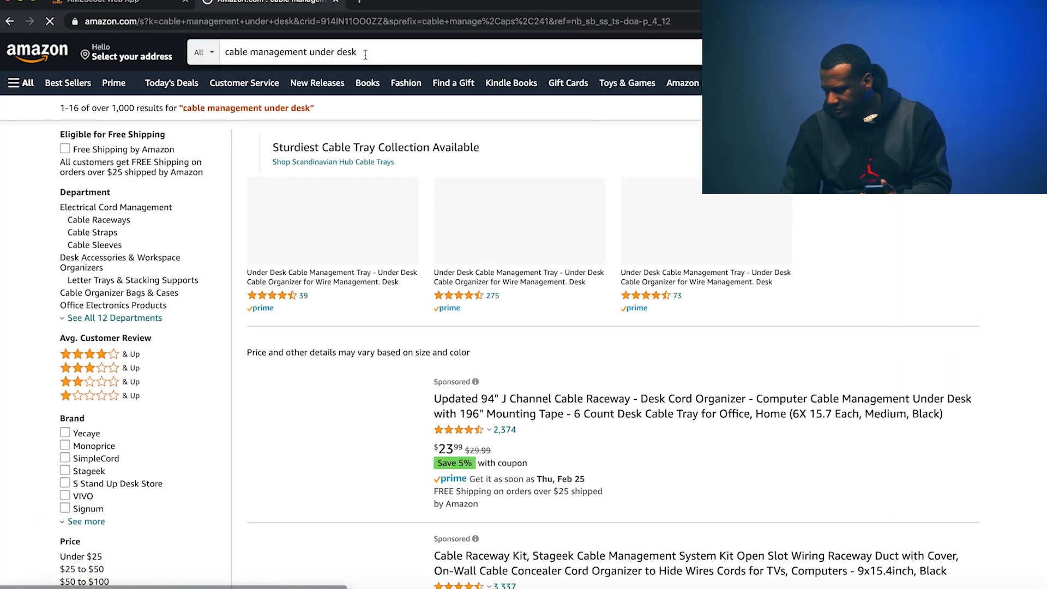
Look through the "cable management under desk" results, checking the product types, prices, review counts and niche score
scroll(498, 388, down, 2)
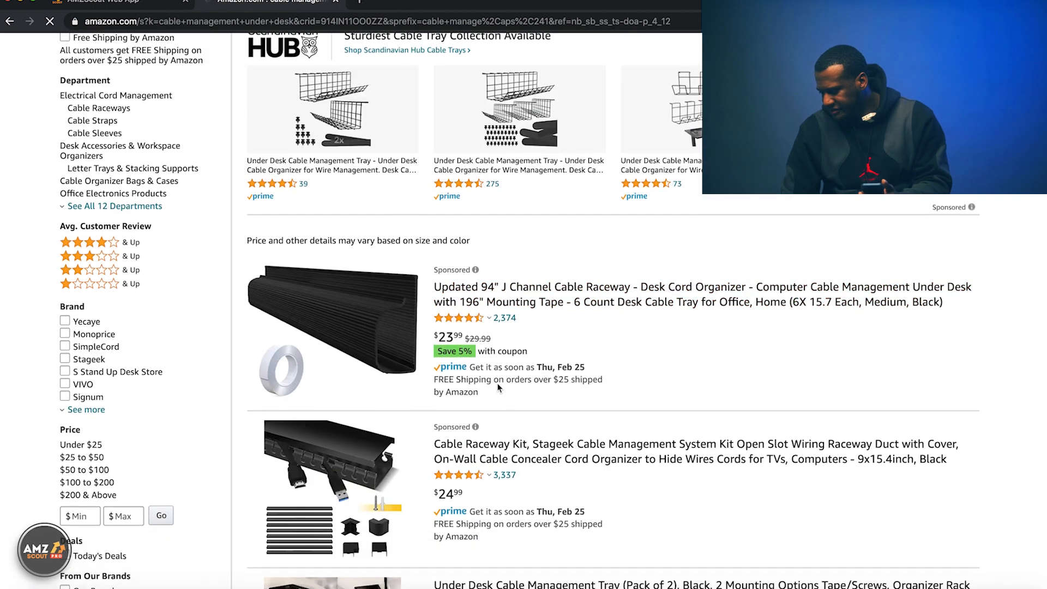
scroll(498, 387, down, 2)
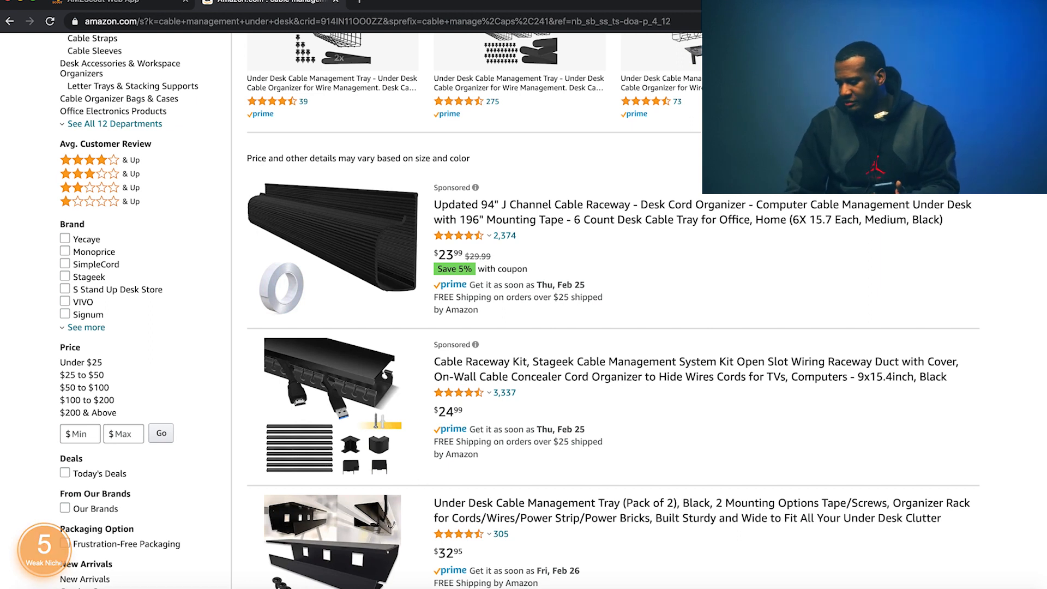
scroll(422, 485, down, 5)
scroll(518, 316, down, 3)
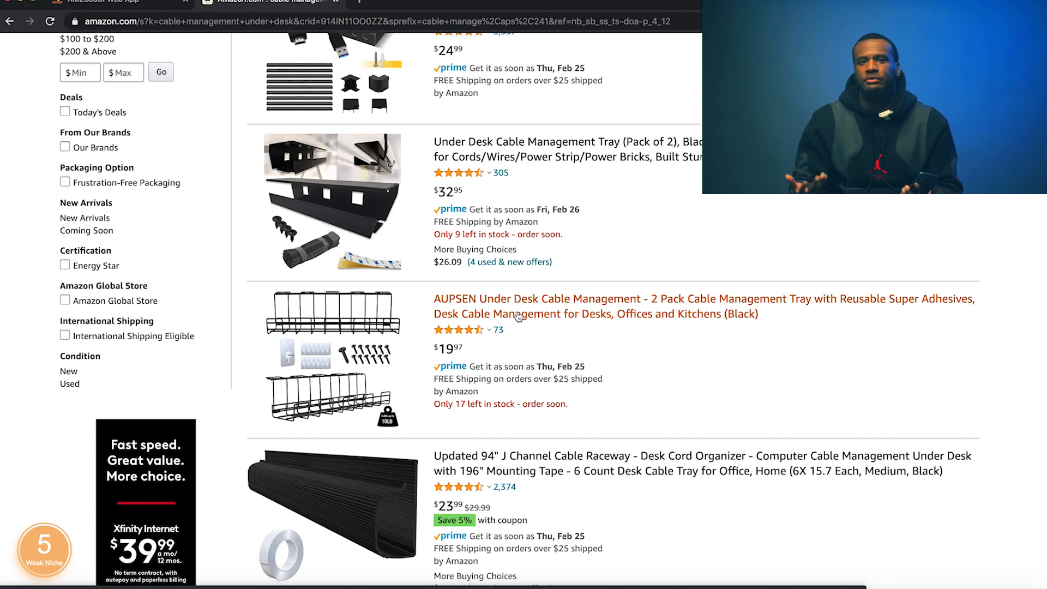
scroll(518, 317, down, 3)
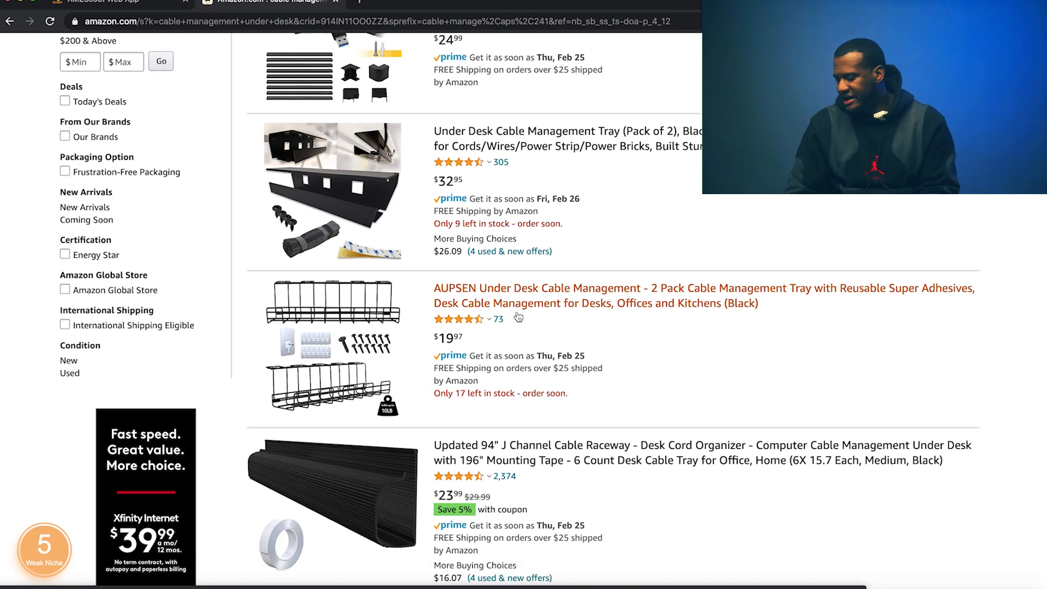
scroll(518, 316, down, 10)
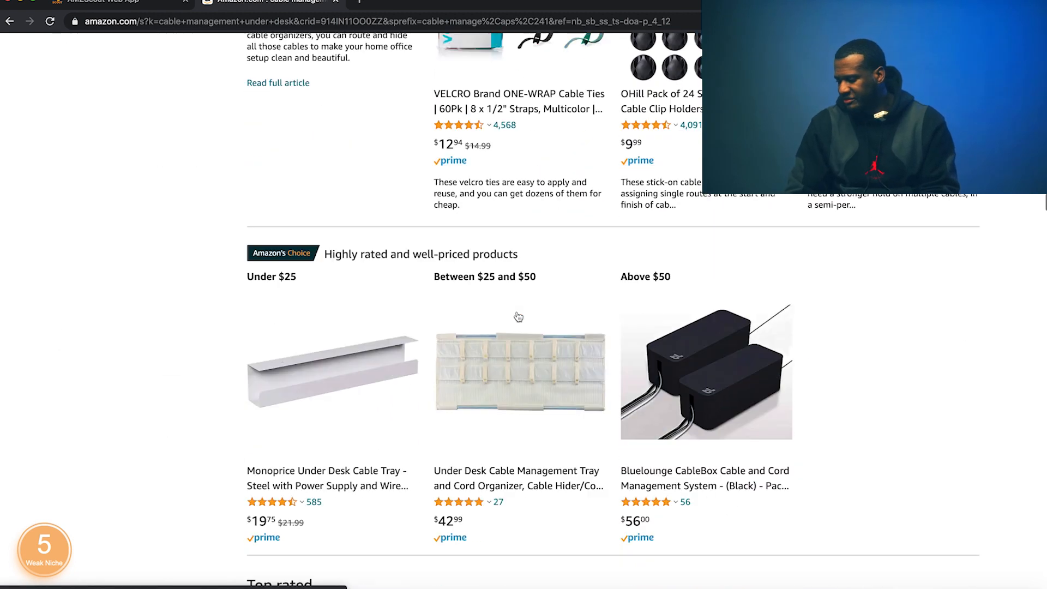
scroll(517, 316, up, 15)
scroll(518, 316, up, 5)
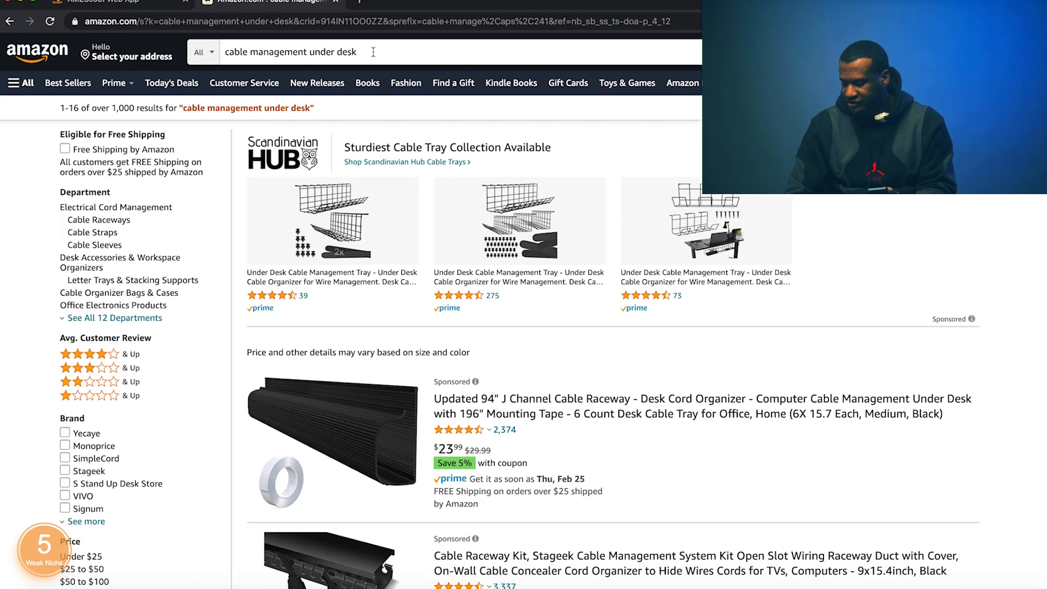
Narrow the Amazon search to "cable management under desk tray" and look through the results
click(407, 53)
text(tray)
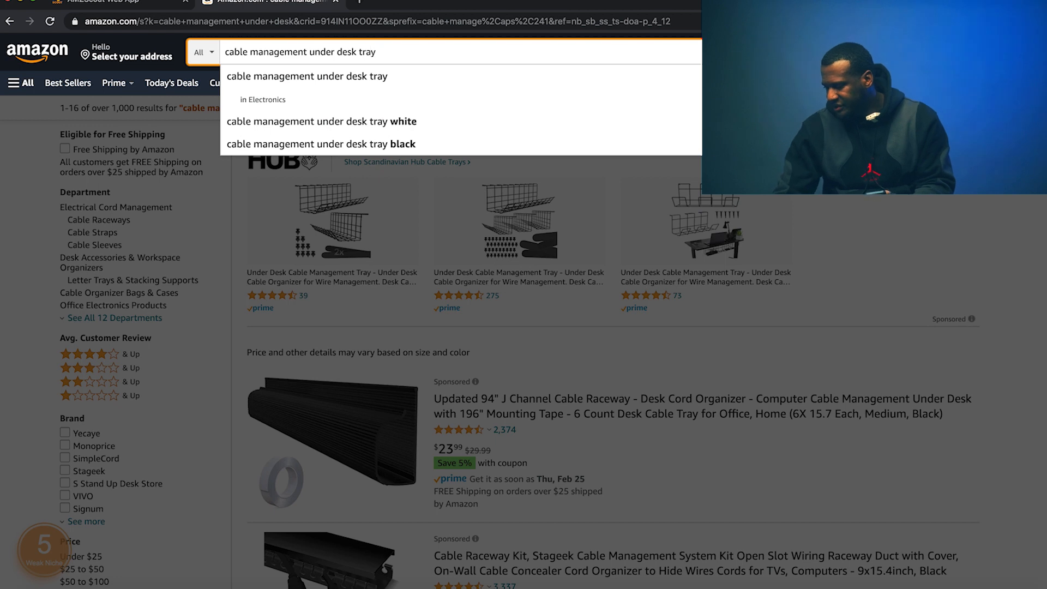
key(Return)
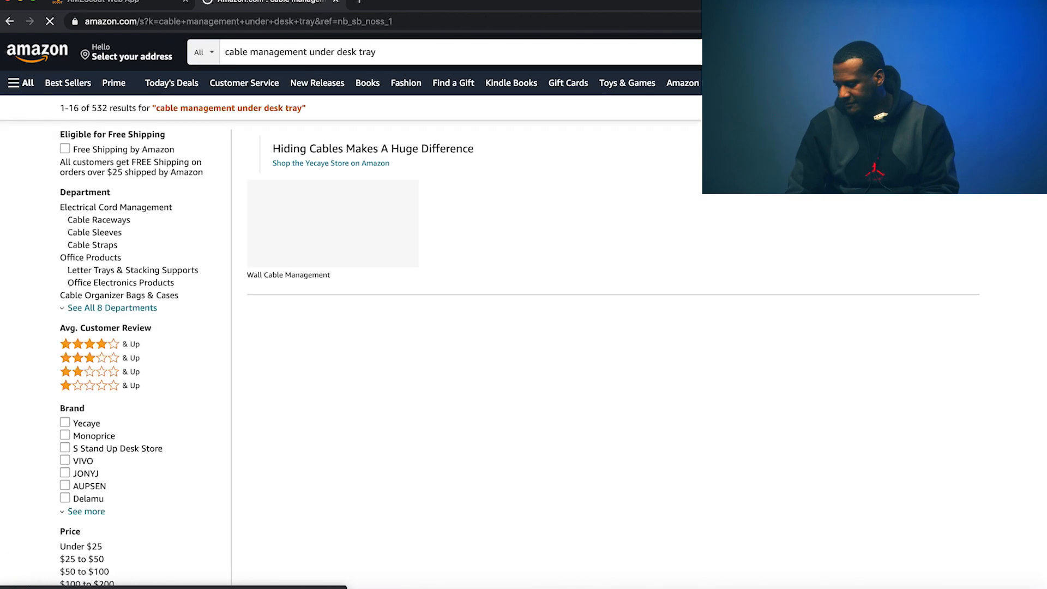
scroll(595, 389, down, 3)
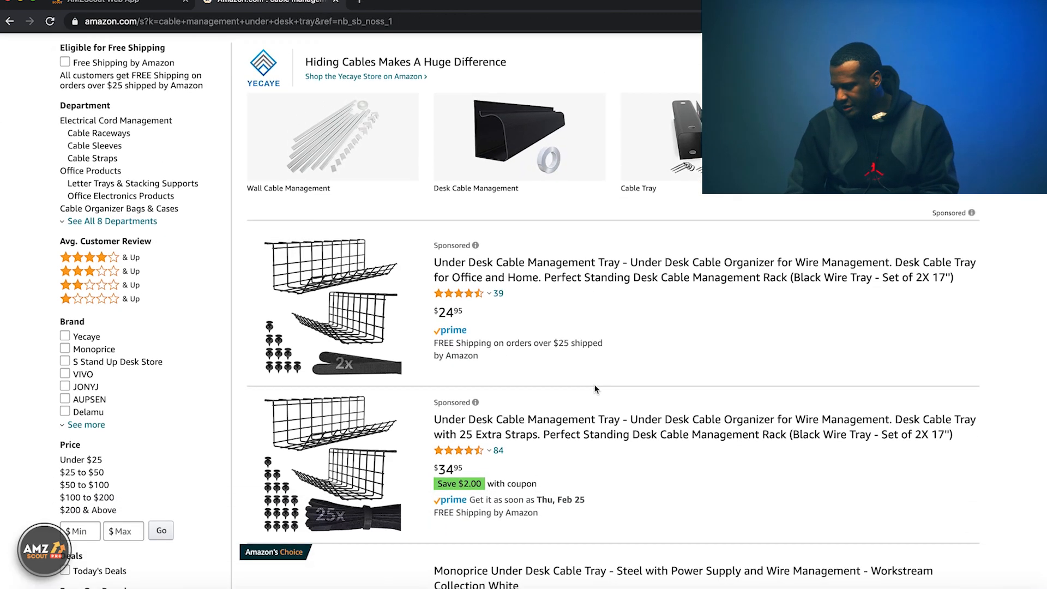
scroll(570, 318, down, 3)
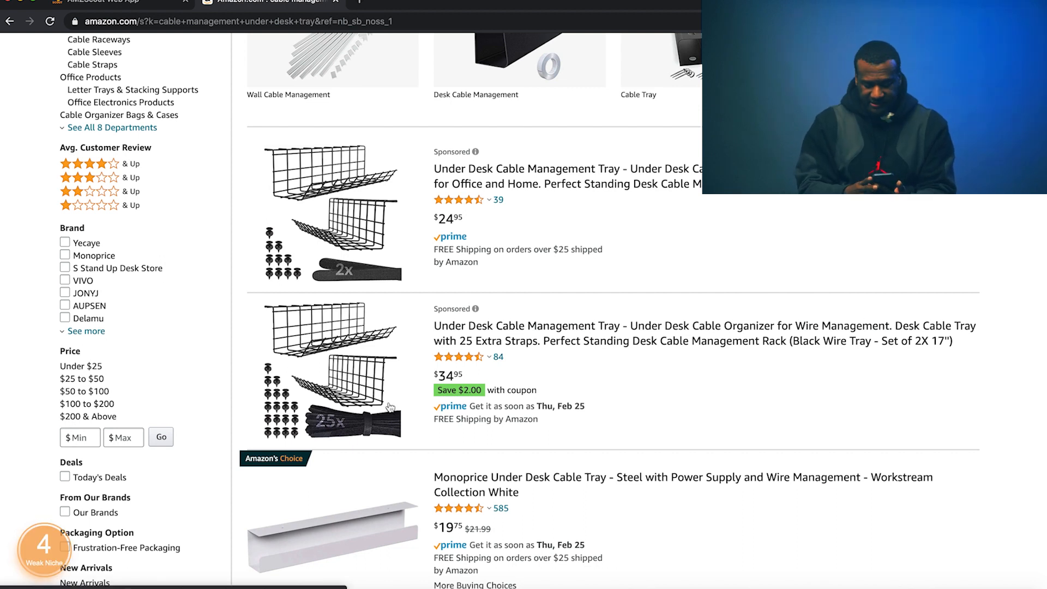
scroll(545, 396, down, 12)
scroll(662, 175, down, 10)
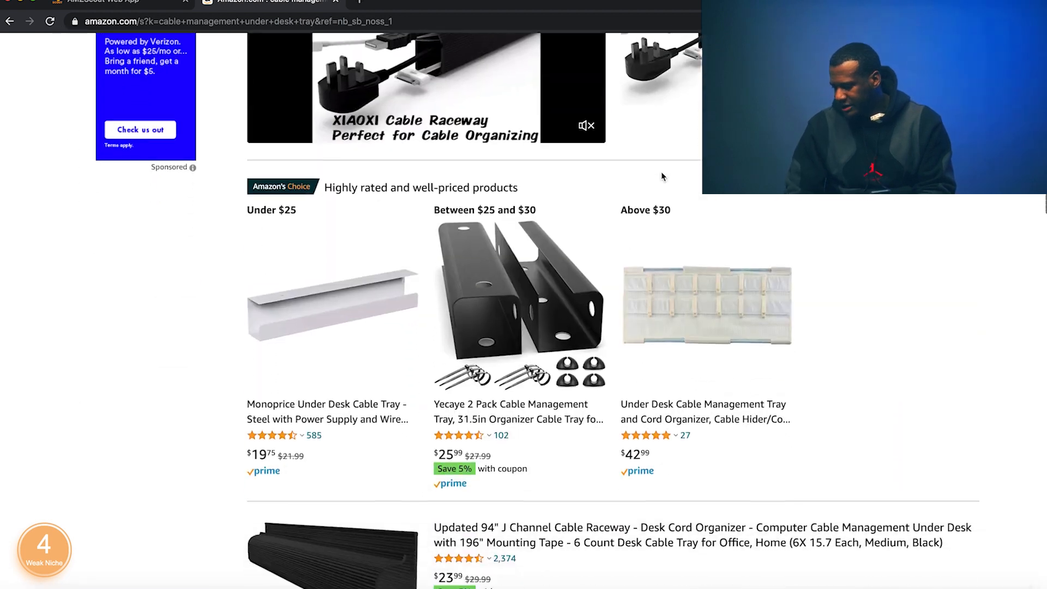
scroll(661, 171, up, 20)
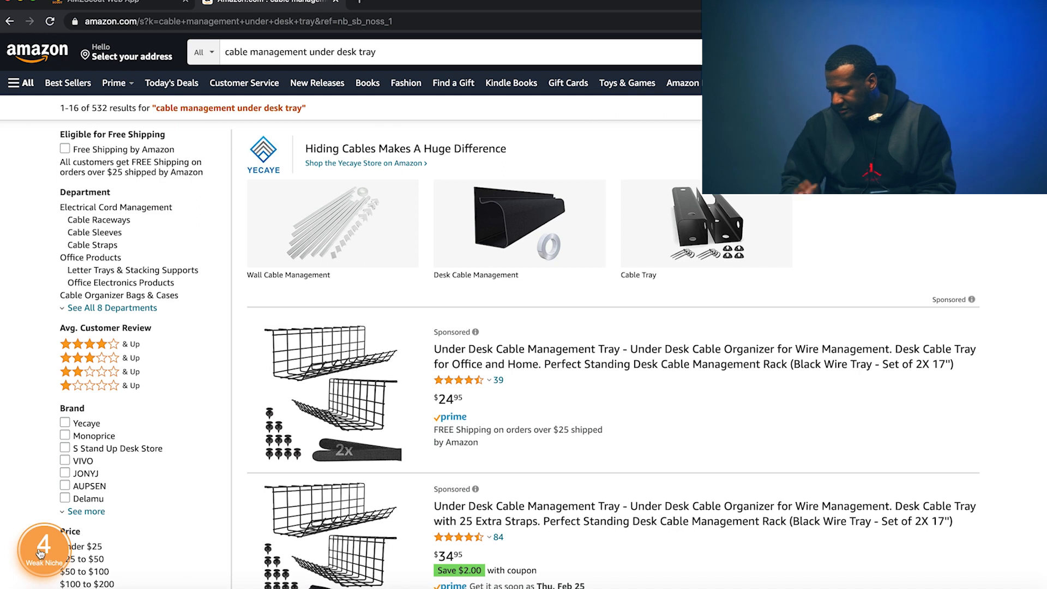
Open the AMZScout PRO analysis of the tray results, review and close the overall score breakdown, and read the Hot label explanations
click(41, 554)
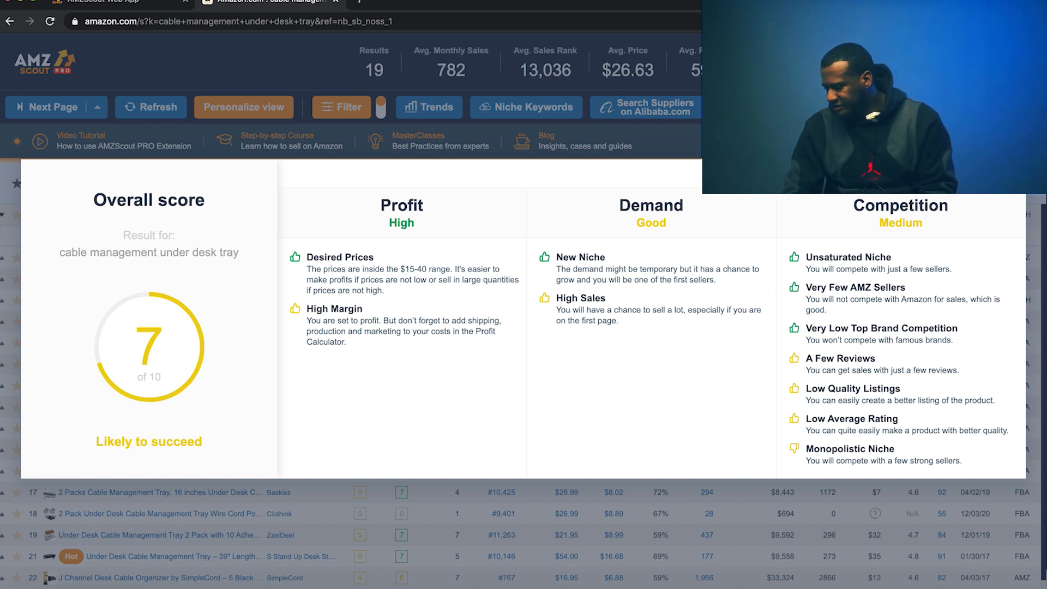
click(1011, 174)
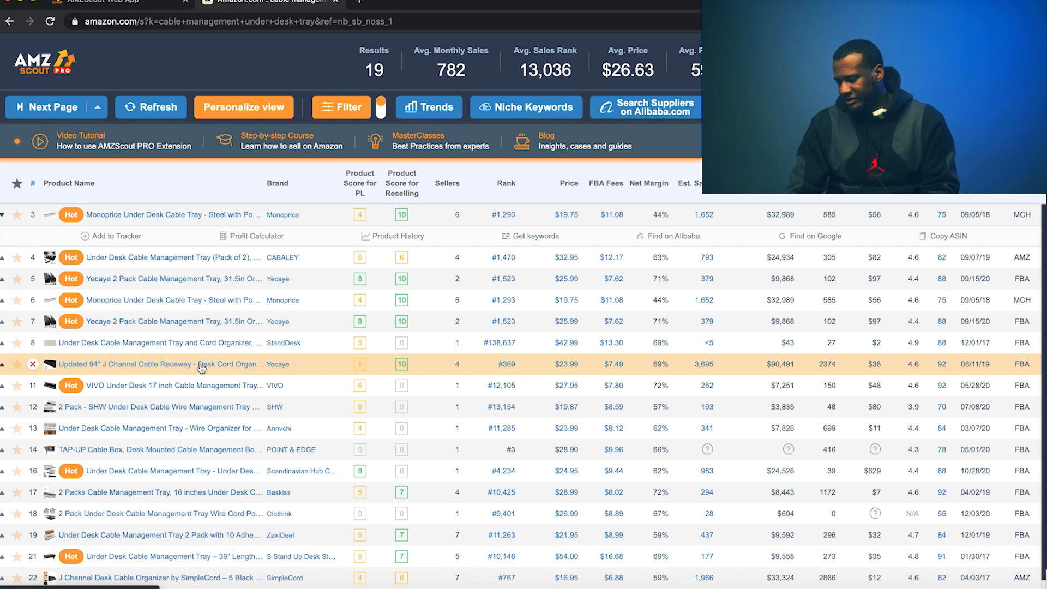
mouse_move(69, 218)
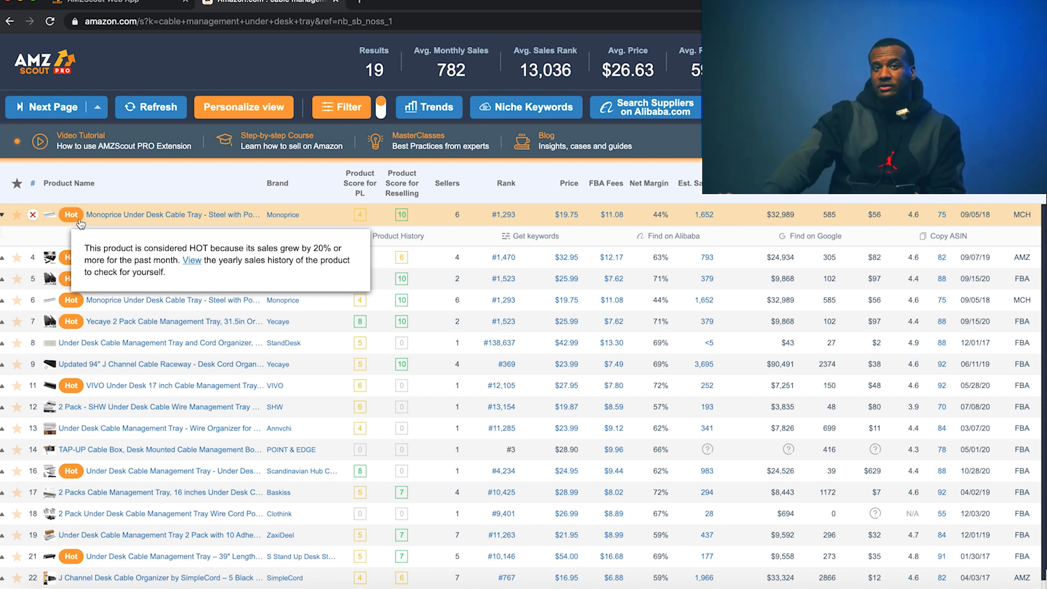
mouse_move(82, 265)
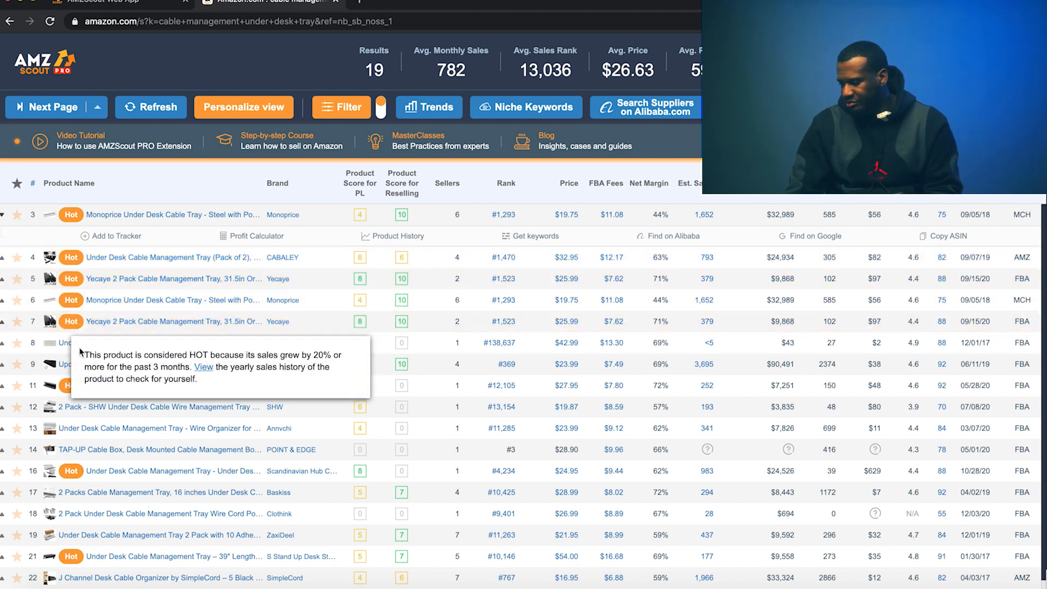
mouse_move(77, 473)
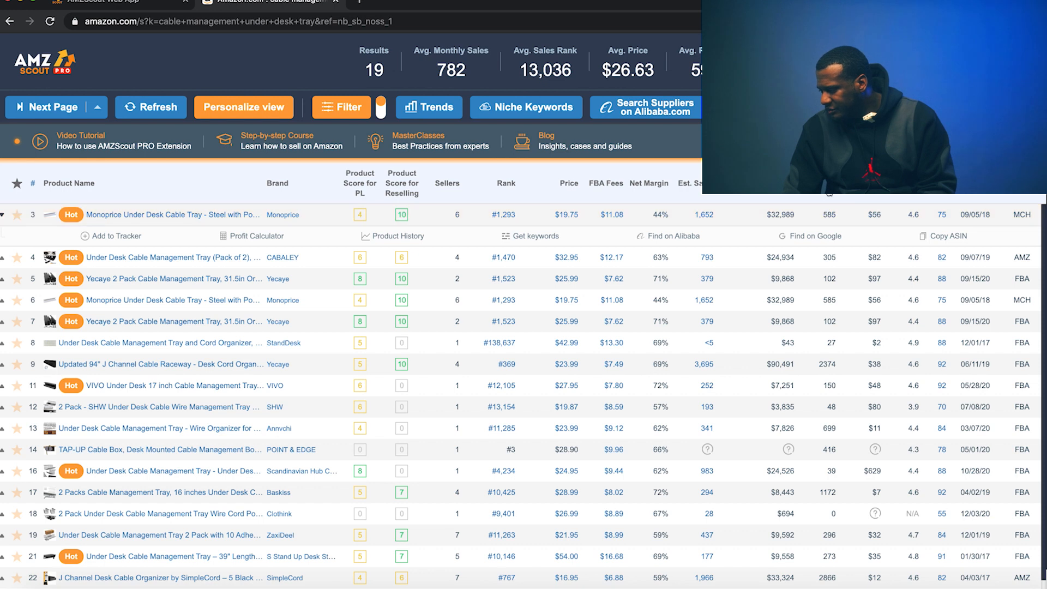
Sort the tray products by number of reviews and by estimated revenue, each from highest to lowest, and review the whole list
click(824, 200)
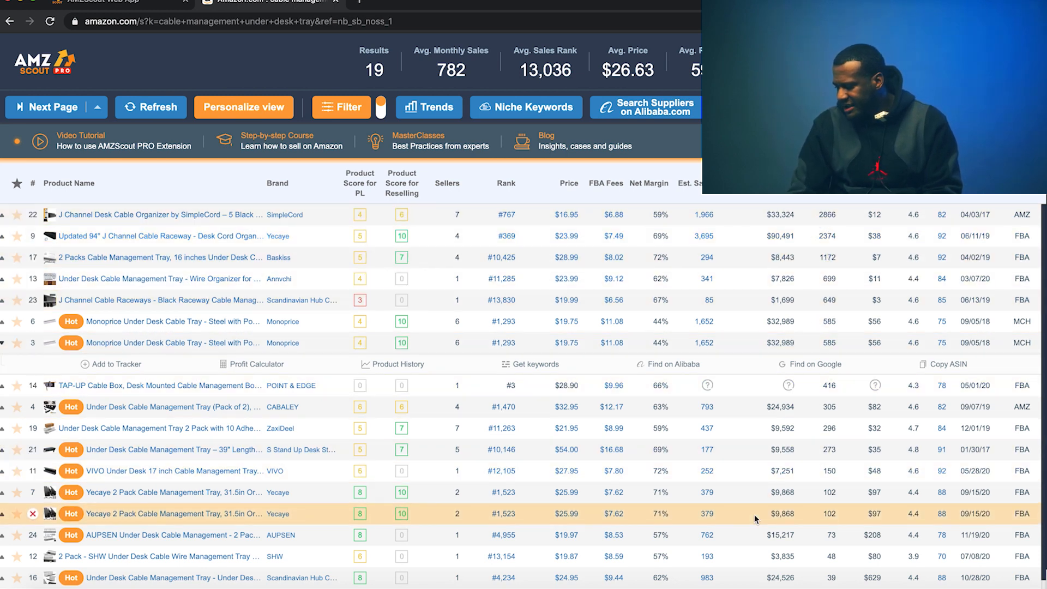
click(781, 185)
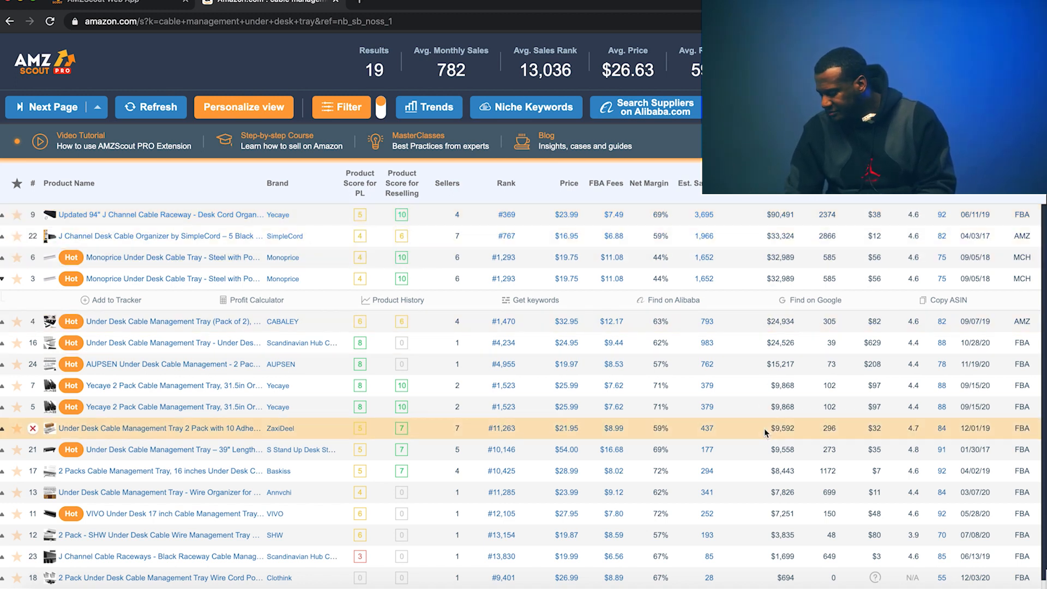
scroll(765, 529, down, 1)
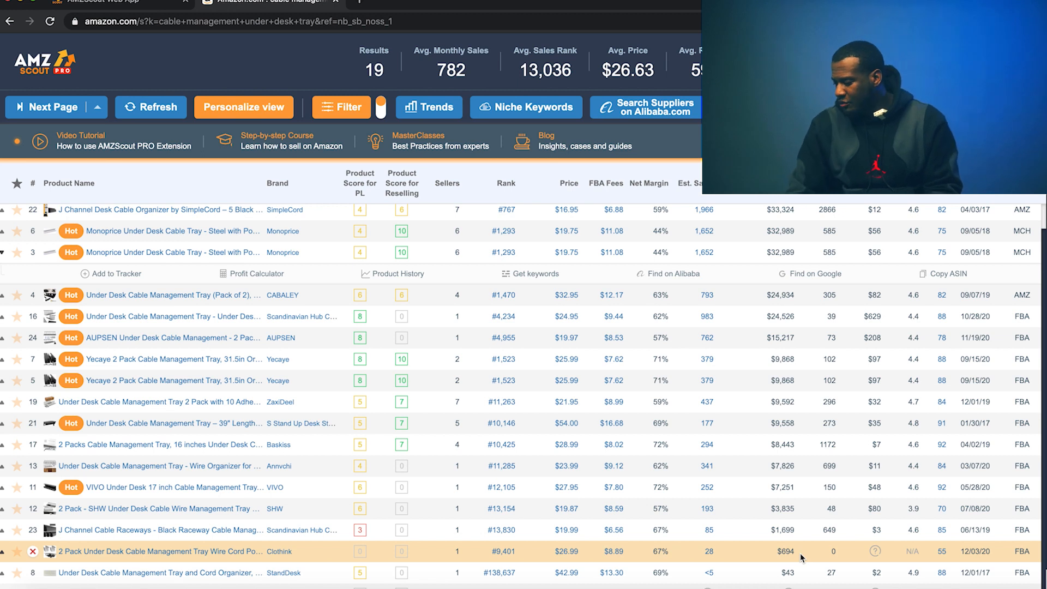
scroll(800, 554, down, 1)
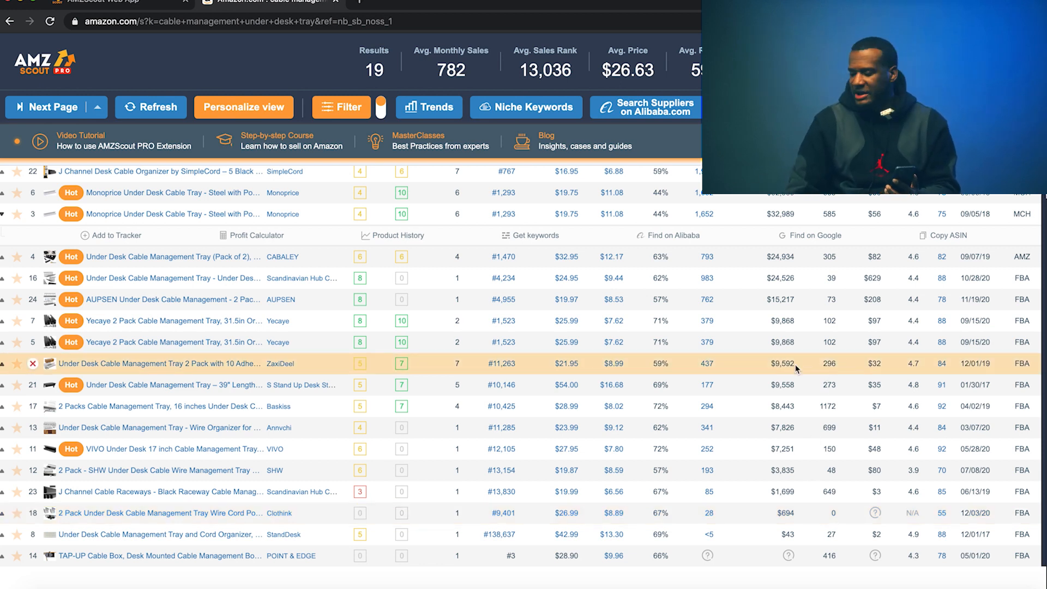
scroll(777, 360, up, 1)
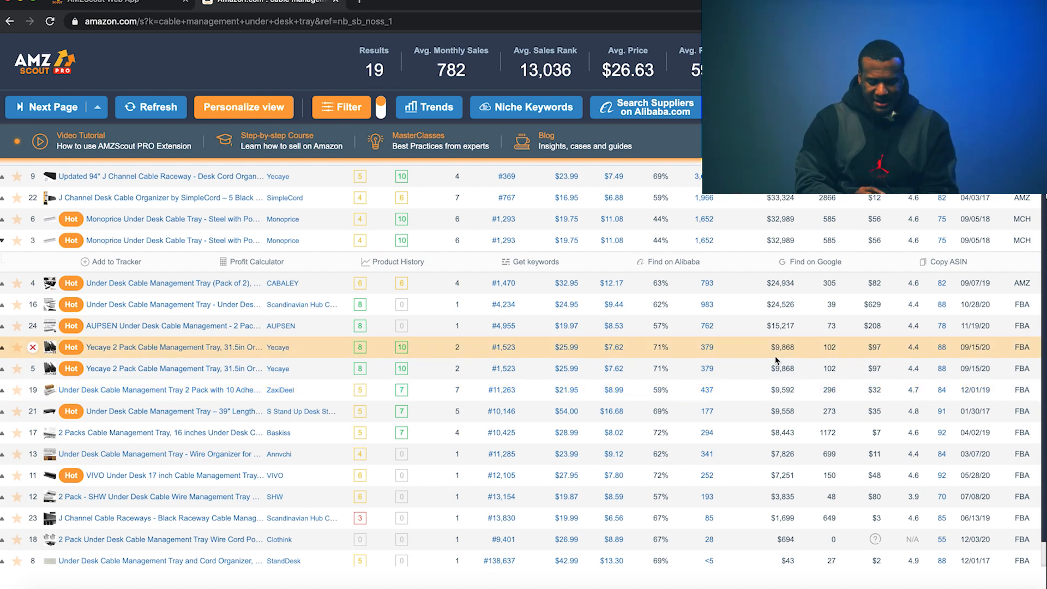
scroll(777, 360, down, 1)
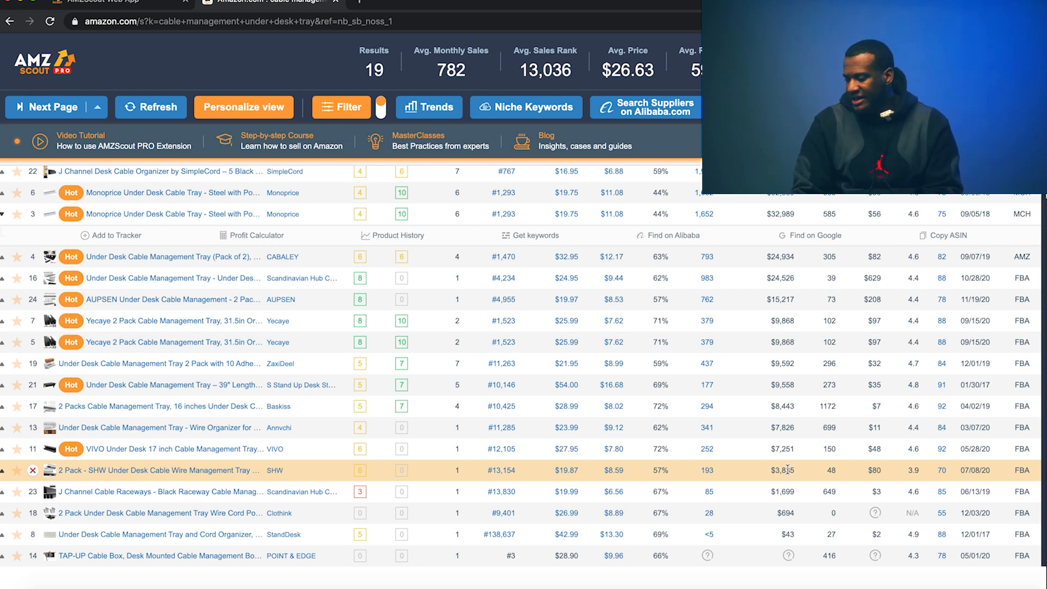
scroll(349, 380, up, 1)
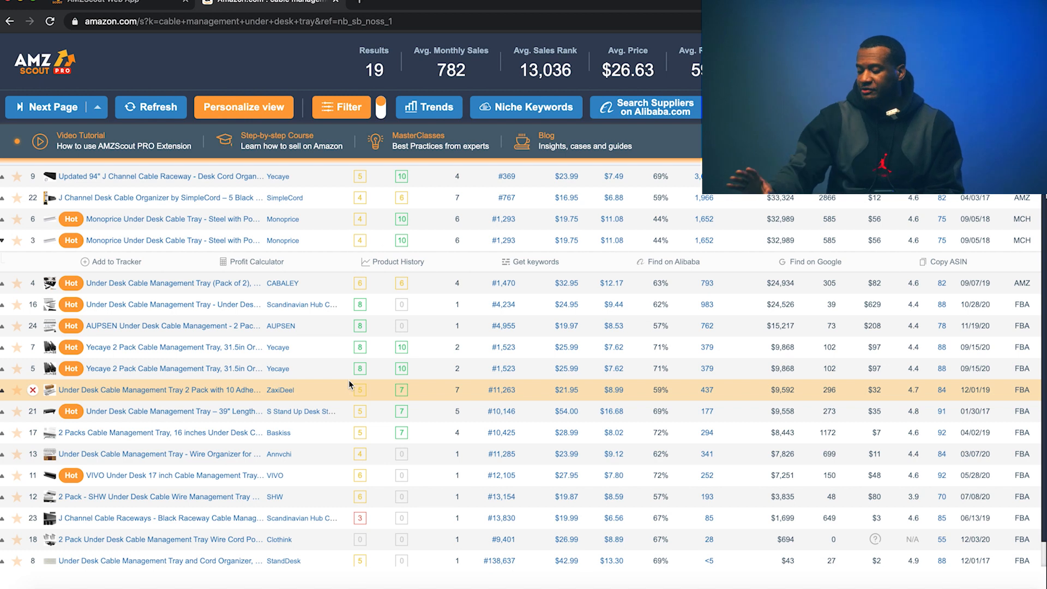
scroll(349, 384, down, 1)
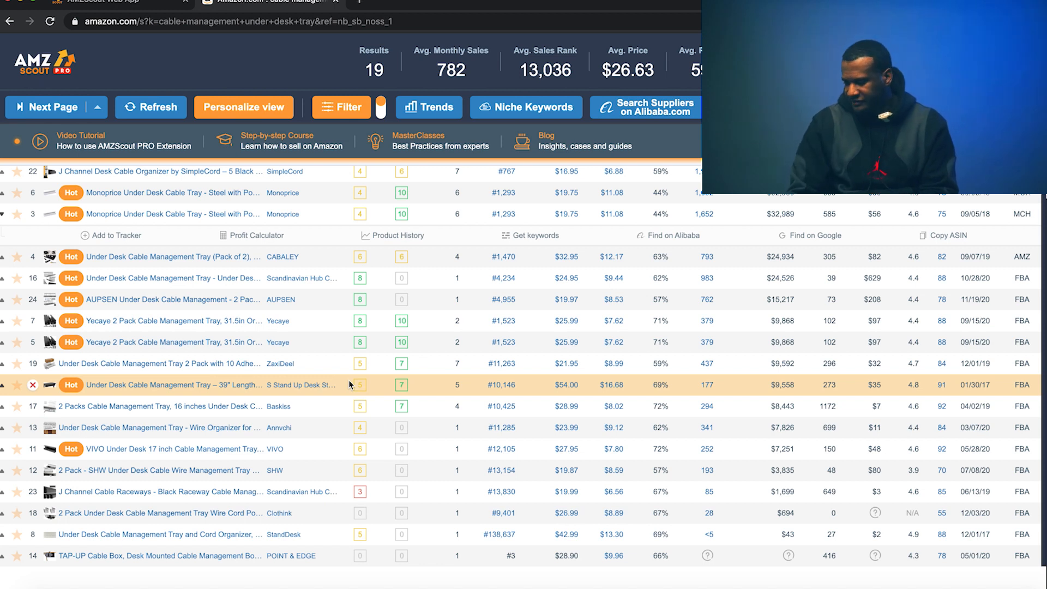
scroll(368, 243, up, 1)
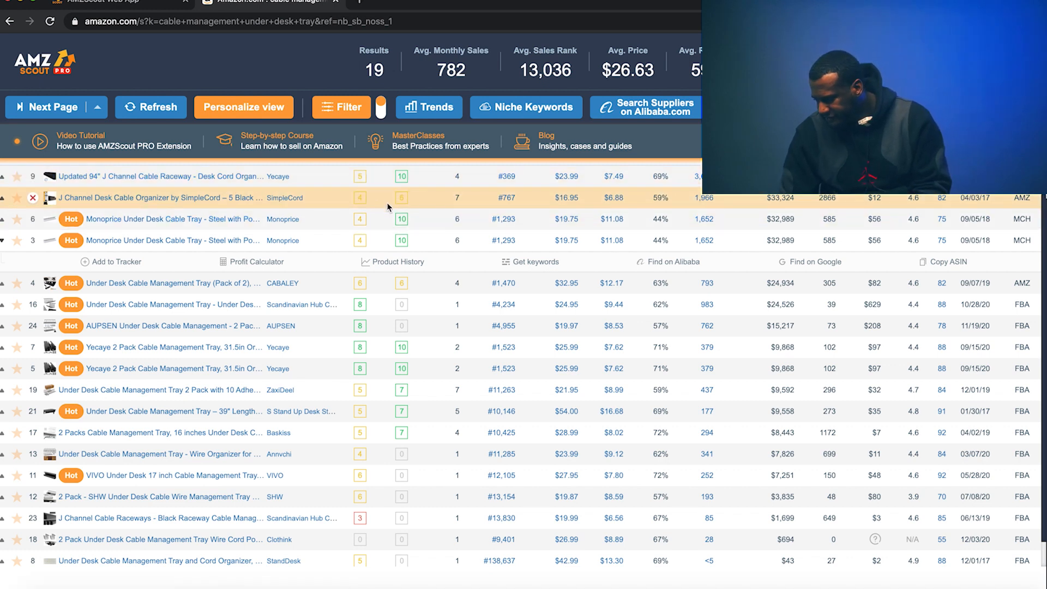
Find the second Monoprice Under Desk Cable Tray on Alibaba and look through the matching suppliers' products, prices and minimum orders
scroll(460, 220, up, 1)
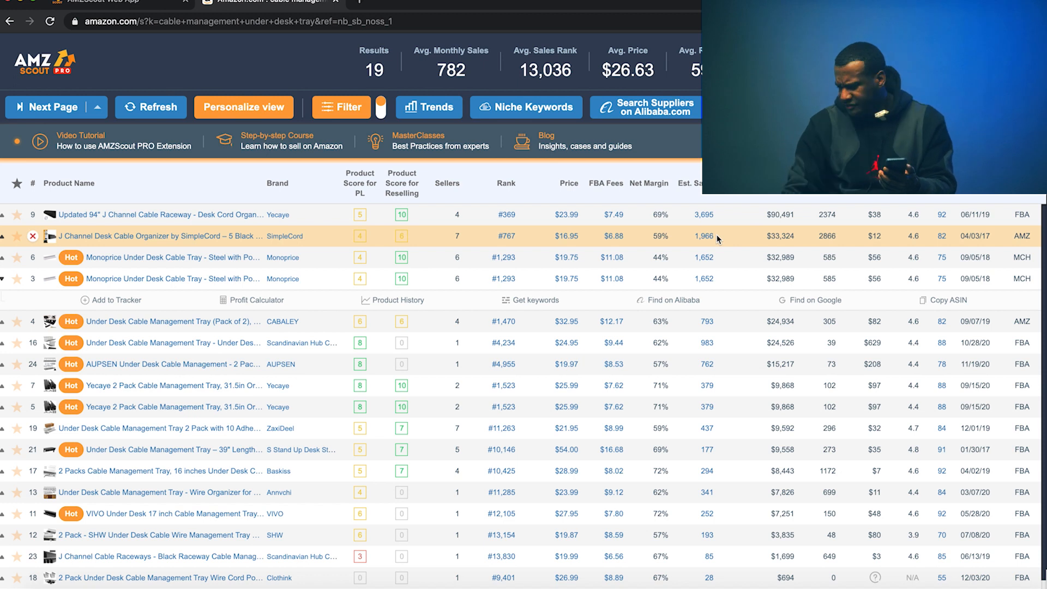
click(674, 300)
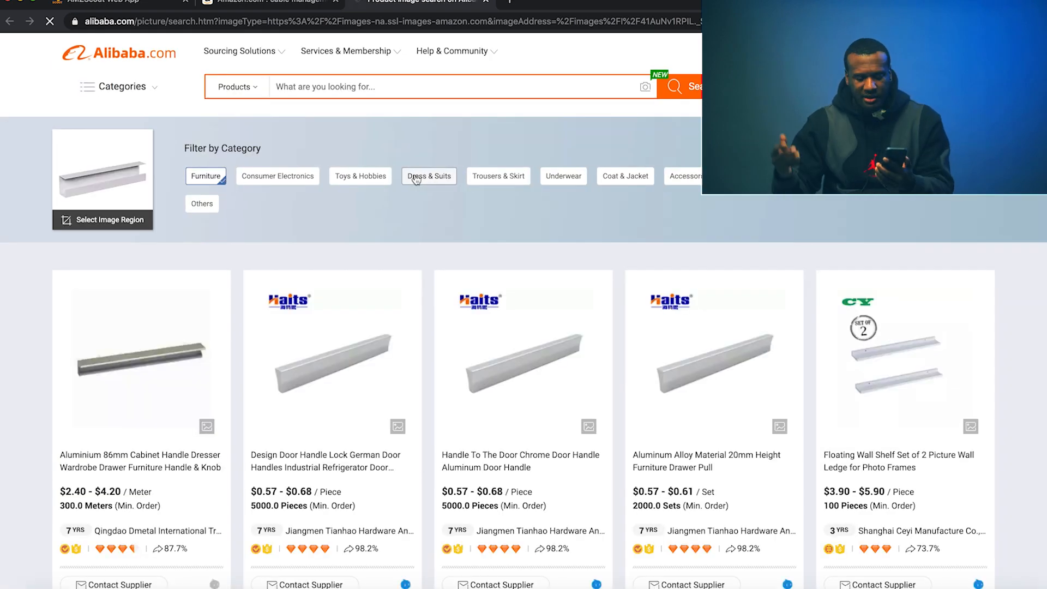
scroll(310, 255, down, 2)
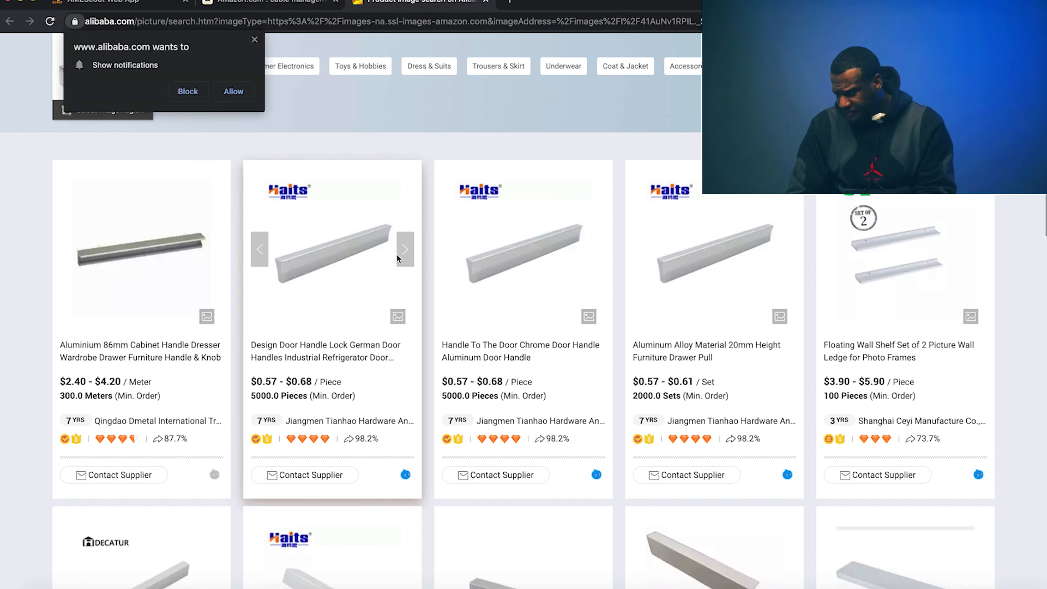
scroll(408, 291, down, 4)
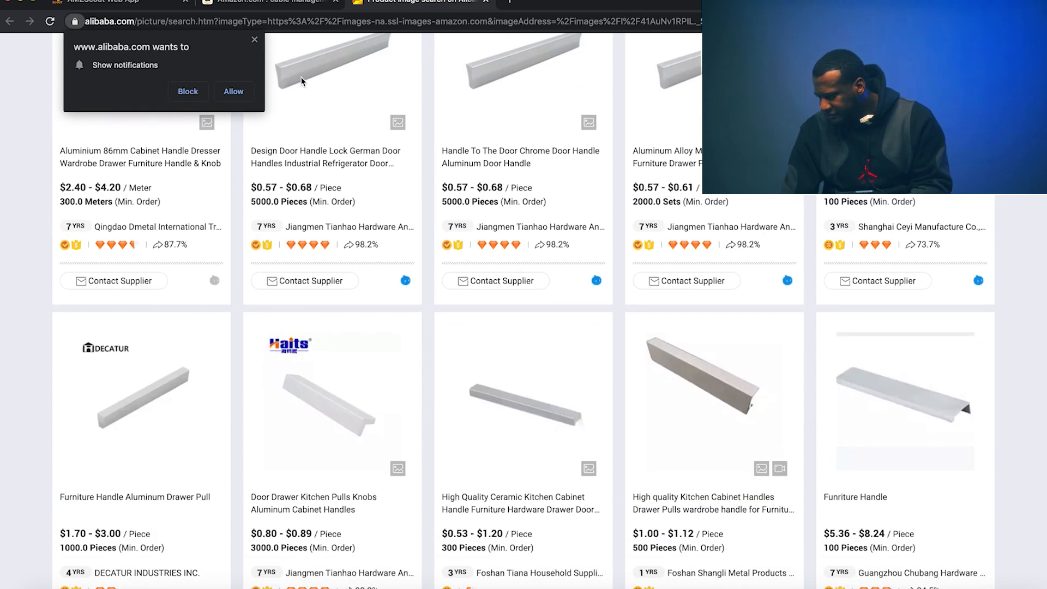
scroll(485, 444, down, 1)
scroll(485, 443, down, 7)
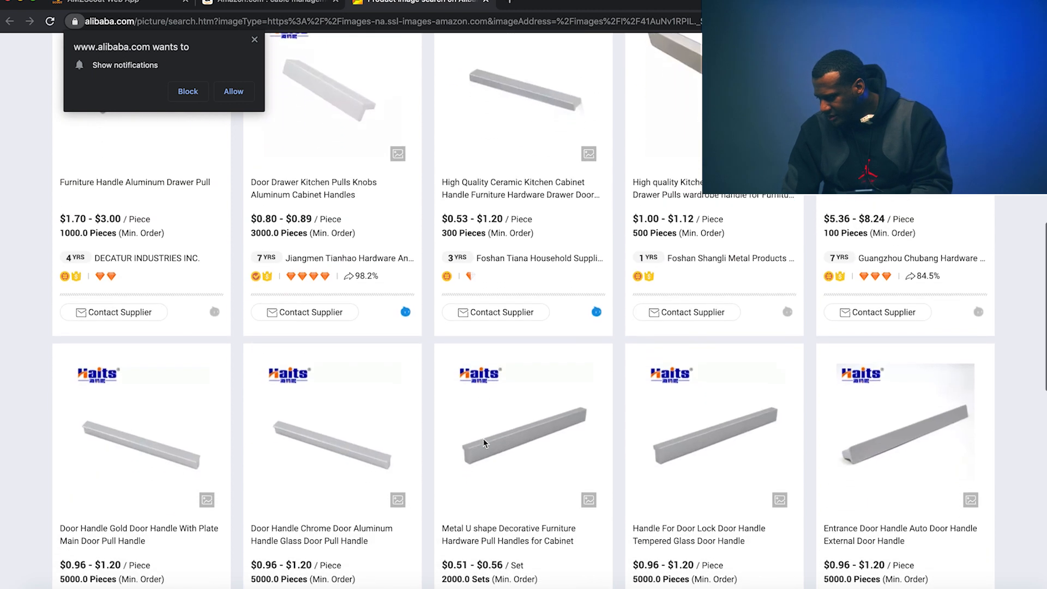
scroll(302, 158, up, 13)
Back in the AMZScout list, find the Scandinavian Hub Under Desk Cable Management Tray on Alibaba and compare the suppliers' prices and minimum orders
click(297, 3)
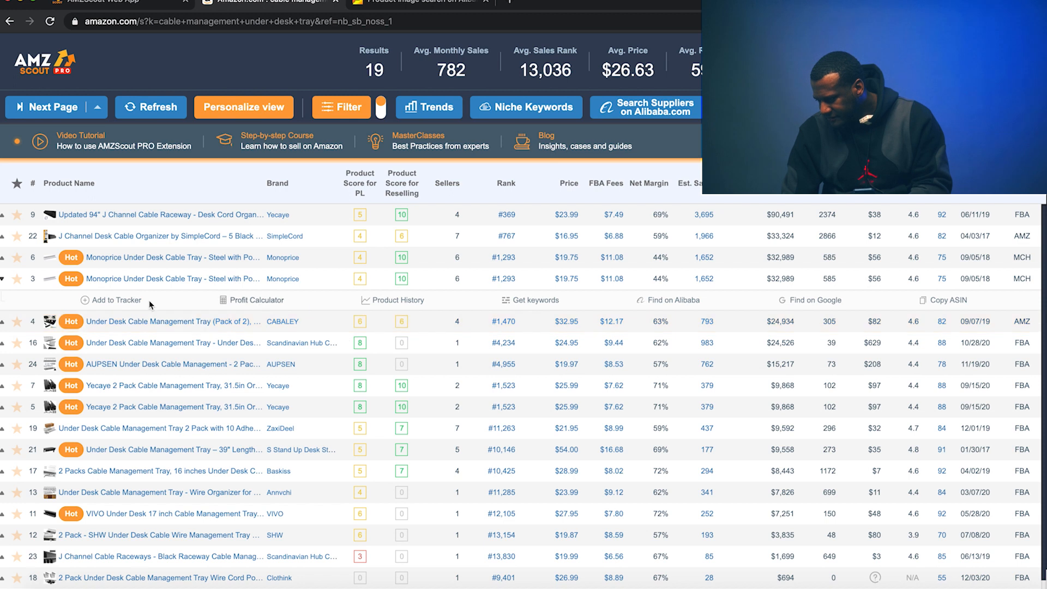
click(2, 280)
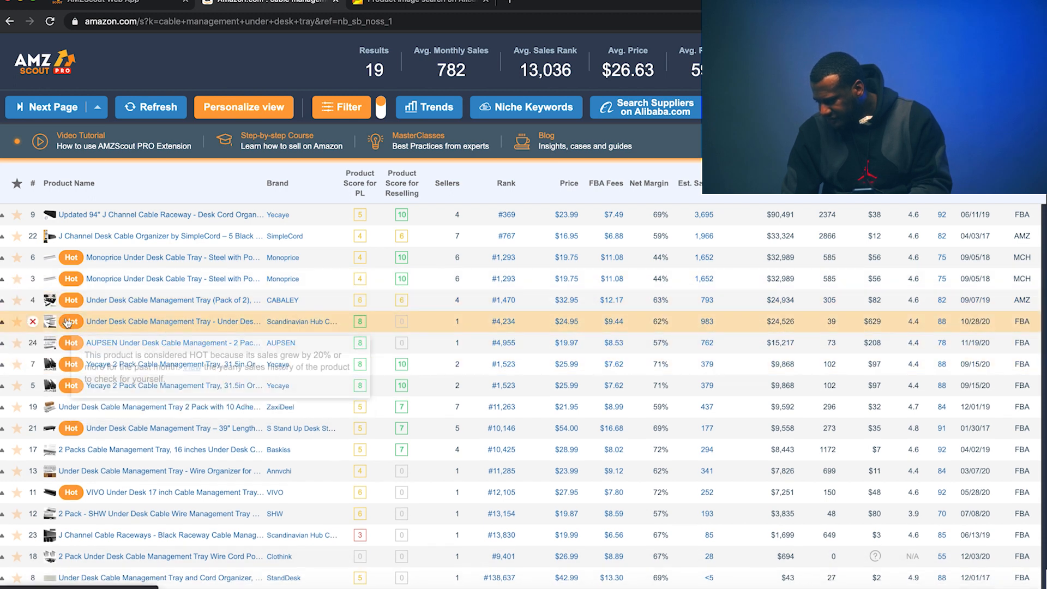
click(3, 321)
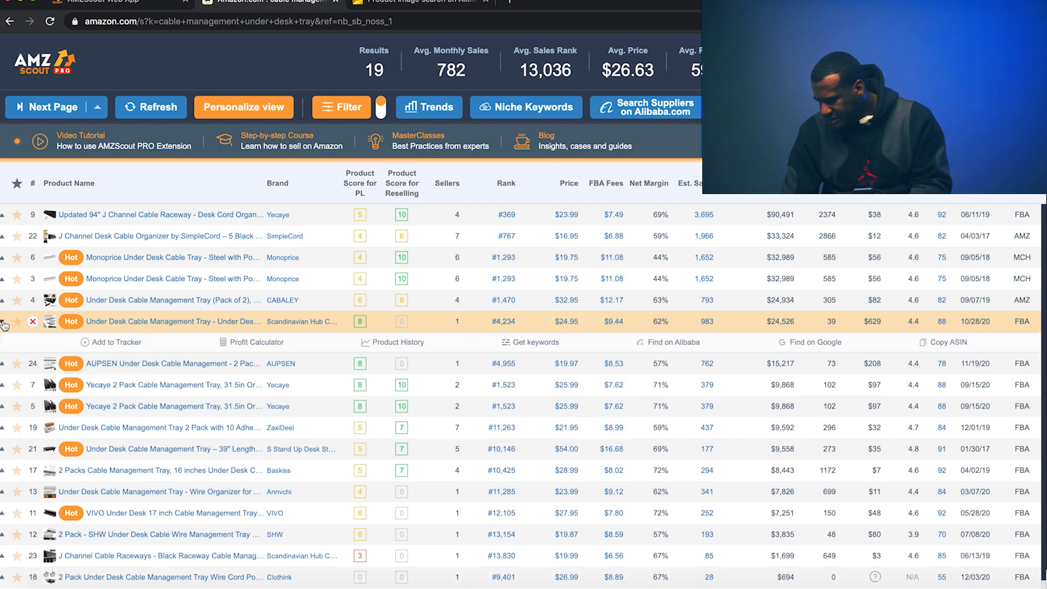
click(654, 350)
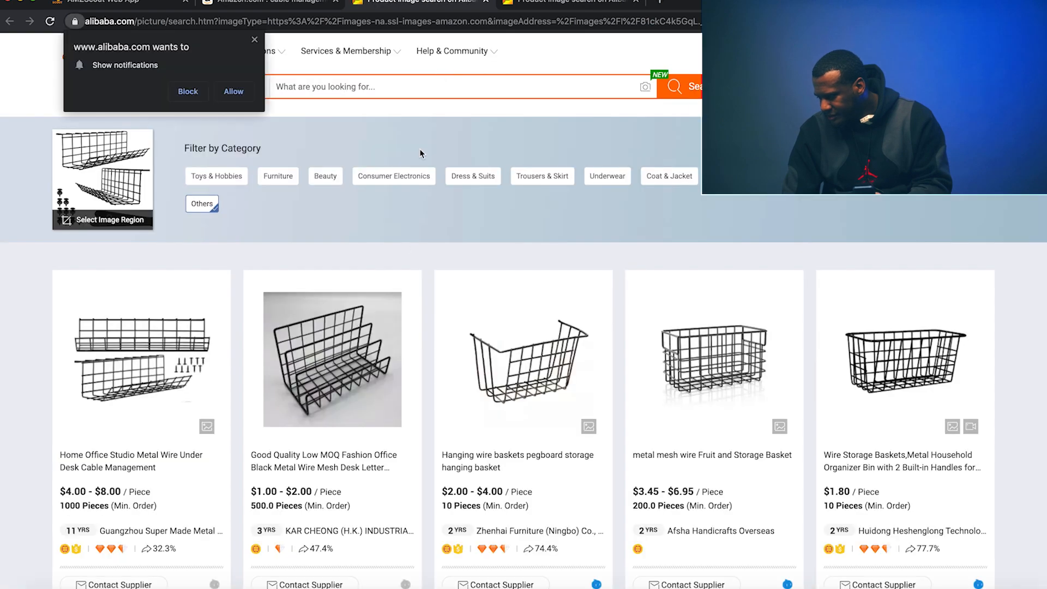
scroll(399, 306, down, 2)
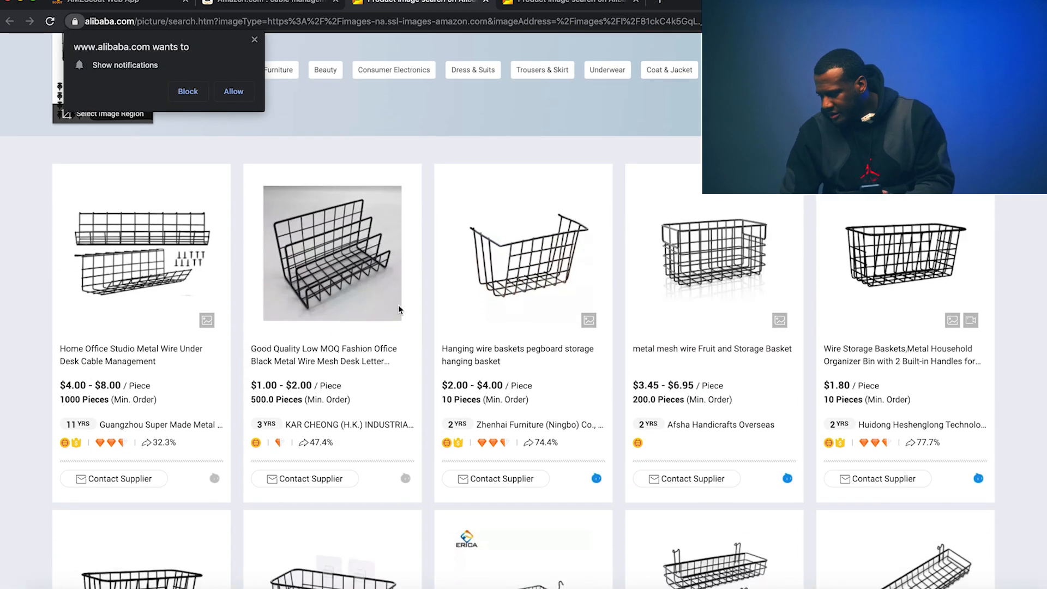
click(295, 3)
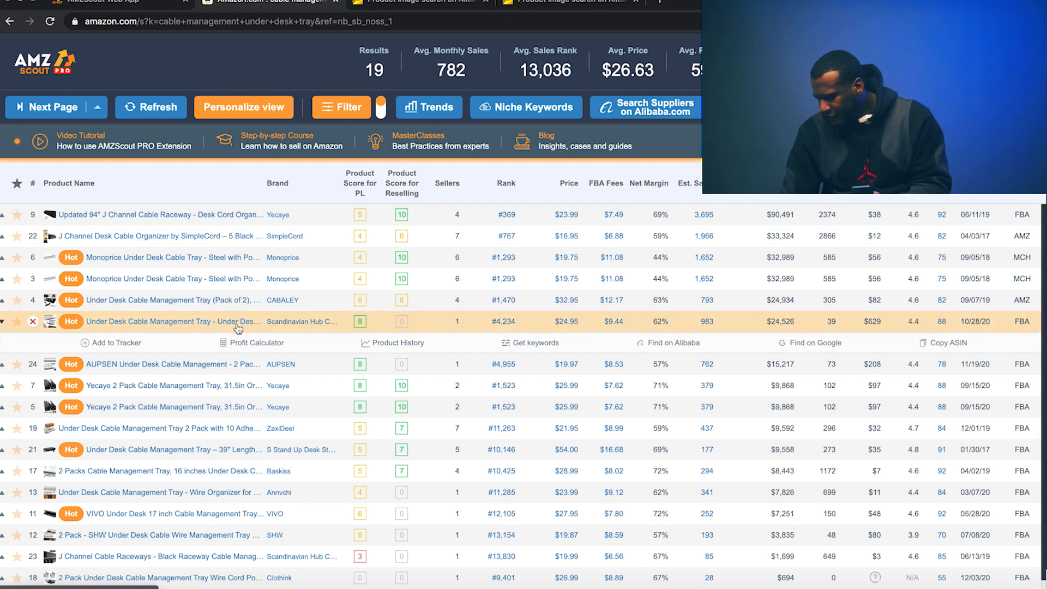
click(429, 8)
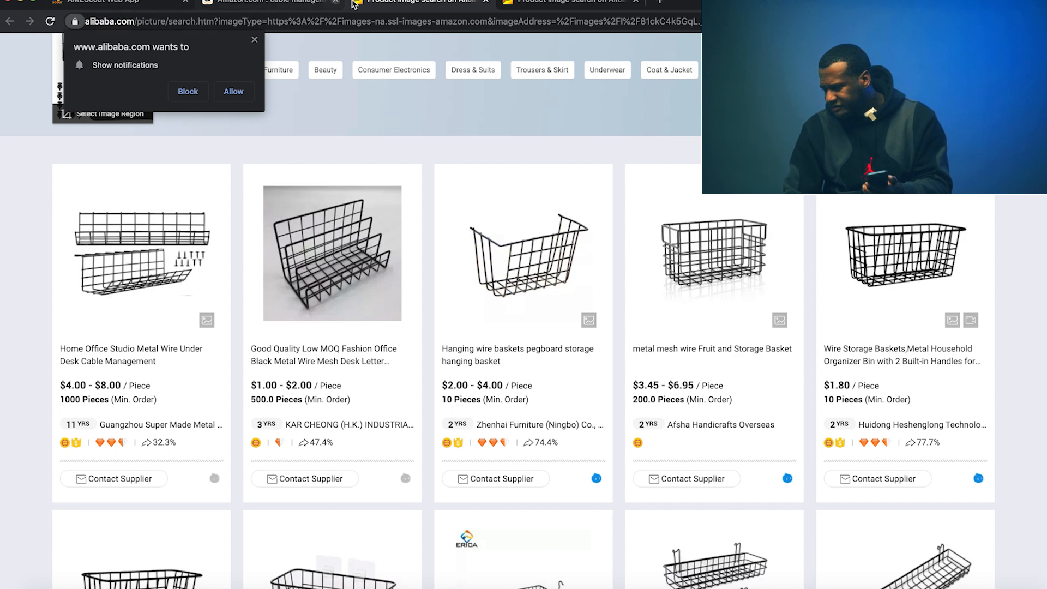
Return to the AMZScout list and get the keywords for the Scandinavian Hub cable management tray
click(294, 5)
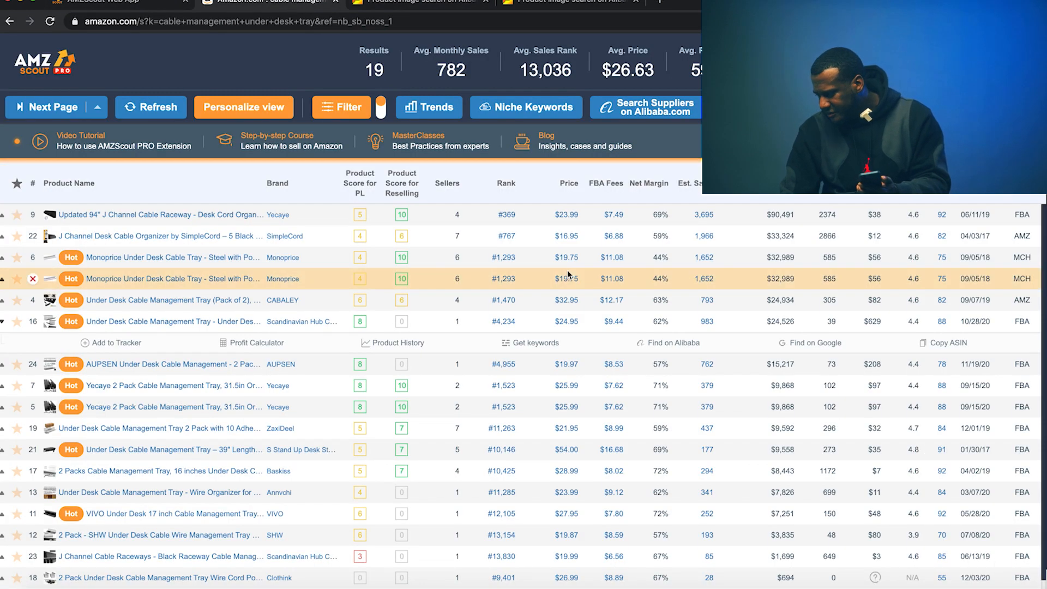
click(543, 345)
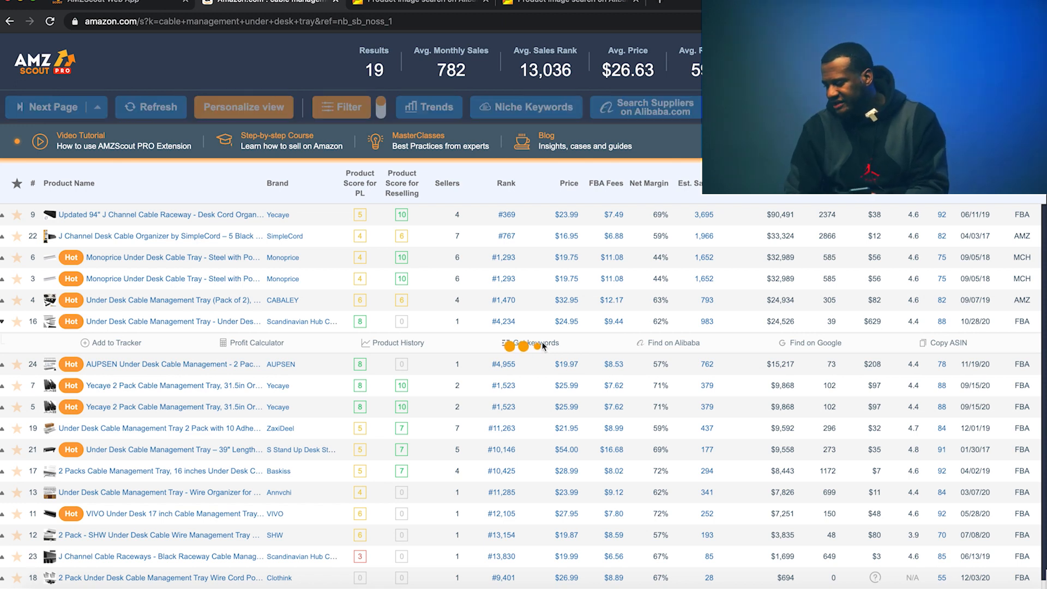